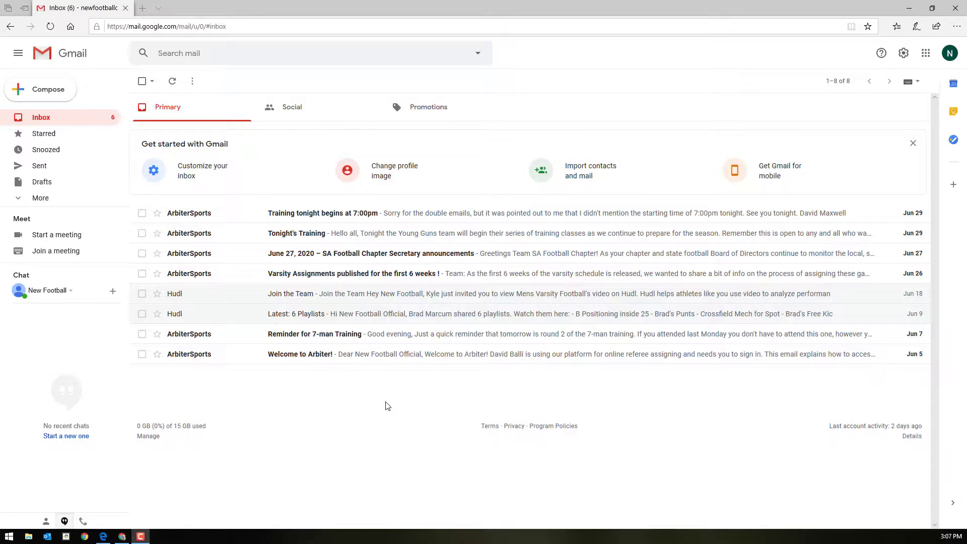
# Open the 'Welcome to Arbiter!' email and read its sign-in steps for arbitersports.com.
pyautogui.click(422, 357)
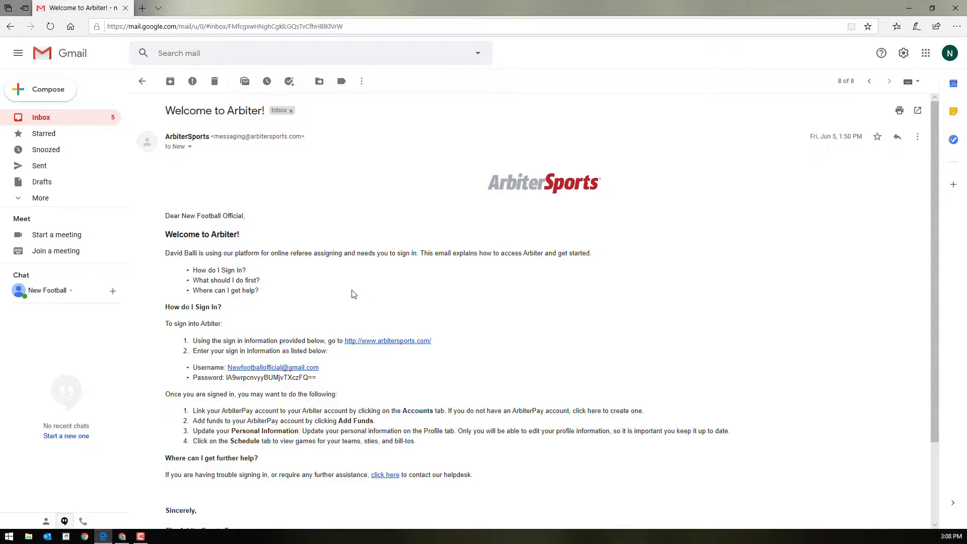
pyautogui.scroll(-1, 340, 290)
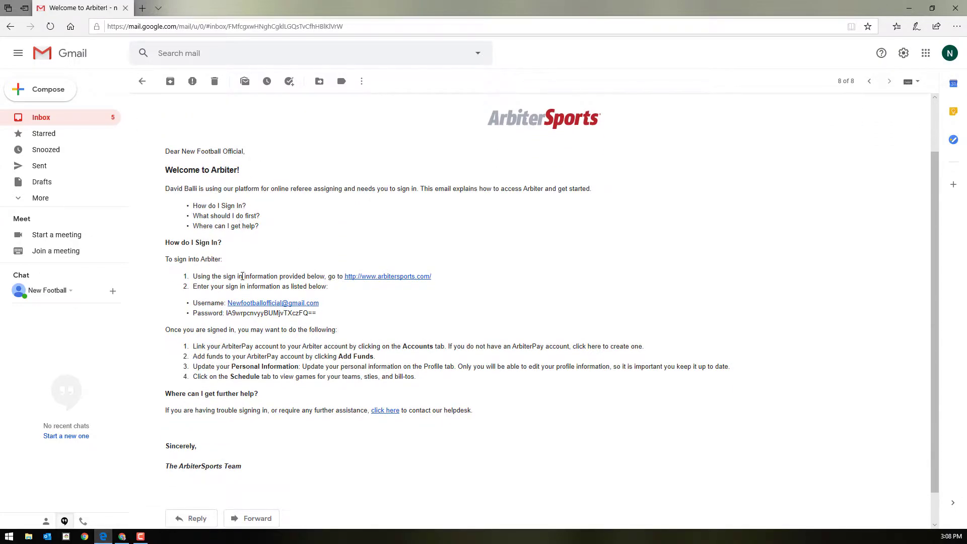
# Go to the ArbiterSports login page and copy the temporary password from the welcome email.
pyautogui.click(379, 277)
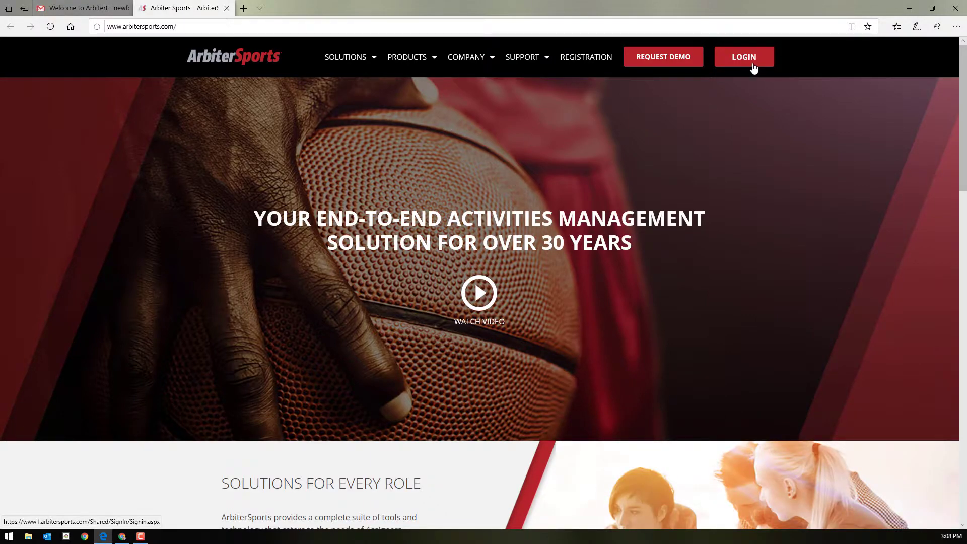
pyautogui.click(752, 64)
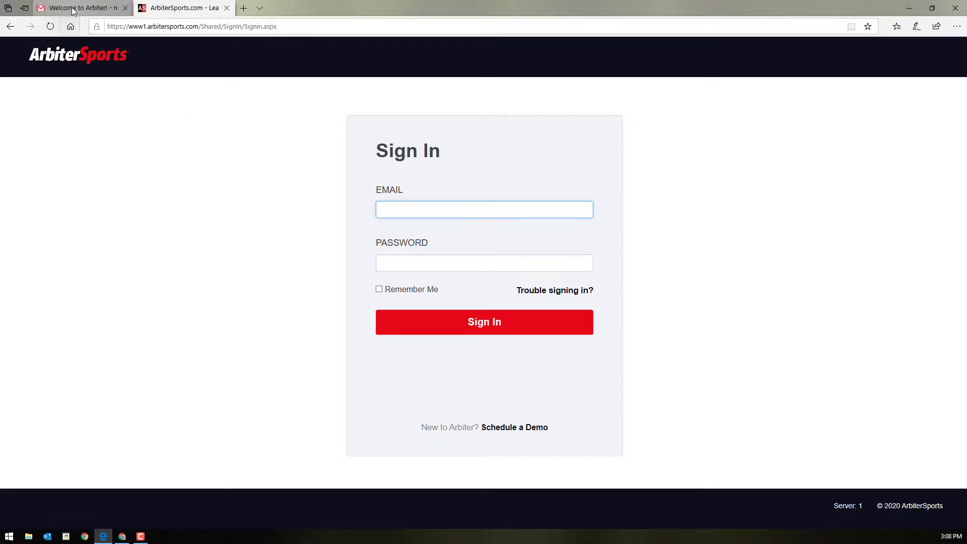
pyautogui.click(73, 11)
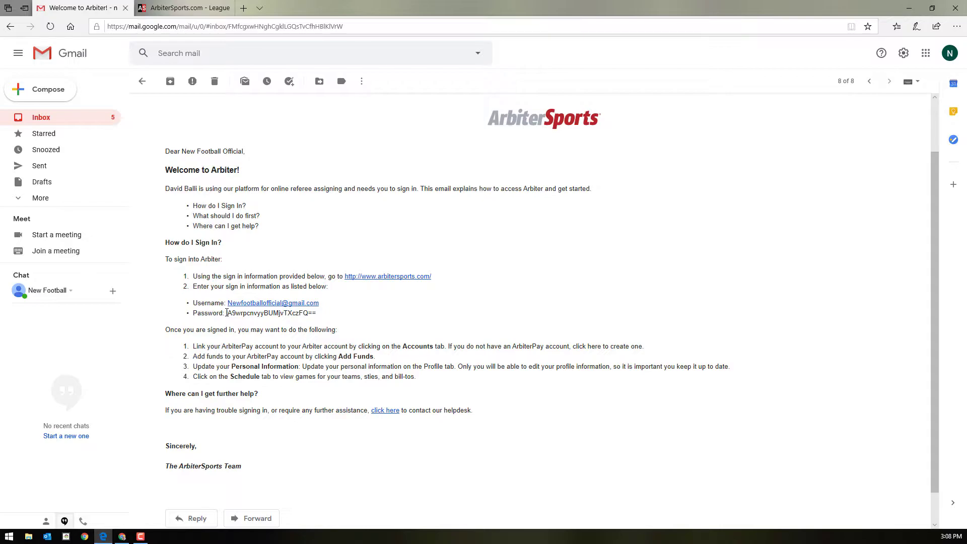
pyautogui.moveTo(226, 312); pyautogui.dragTo(324, 316)
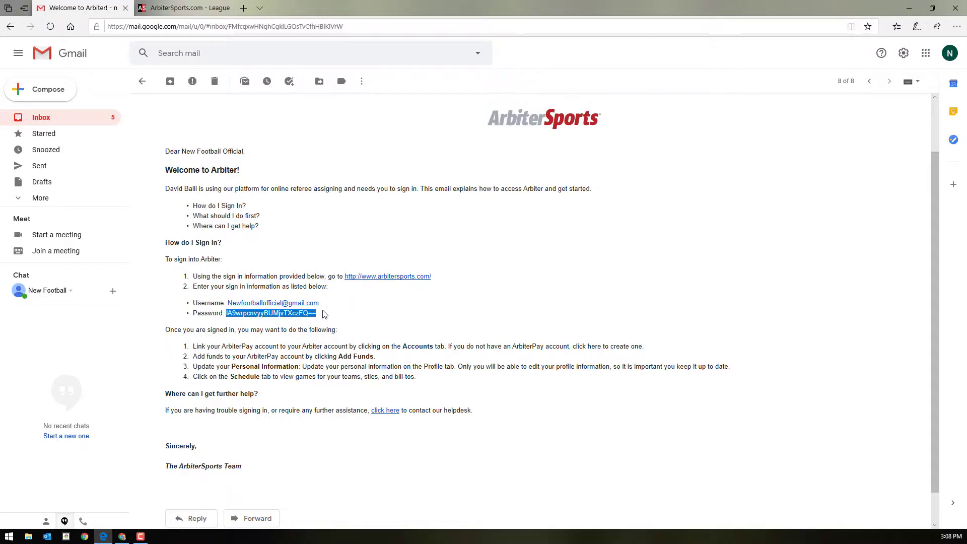
pyautogui.click(184, 8)
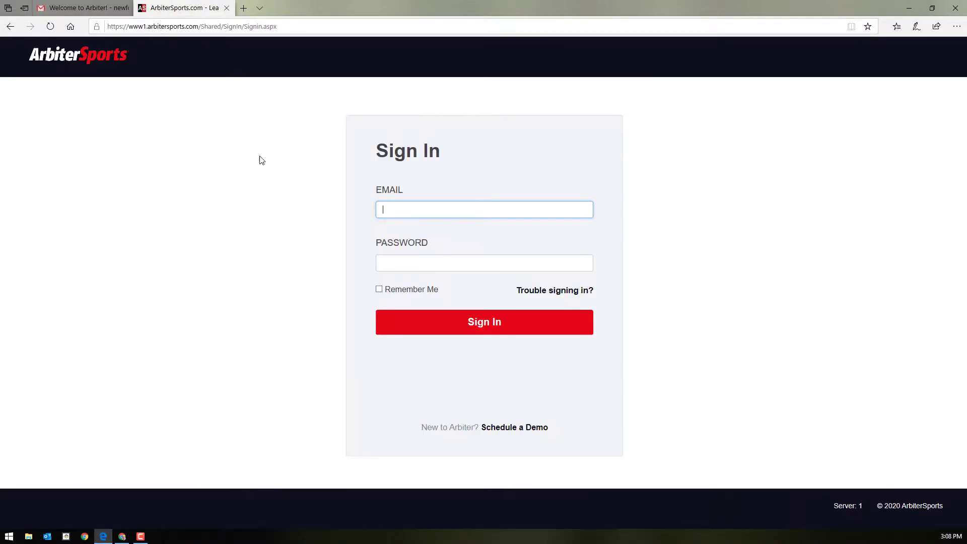
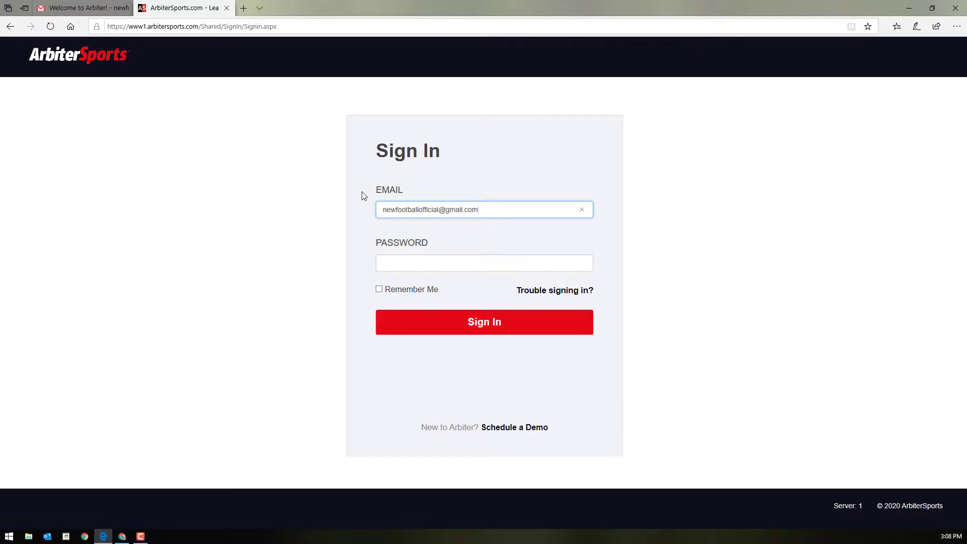
# Sign in with the official's Gmail address and the pasted temporary password.
pyautogui.press('Tab')
pyautogui.hotkey('ctrl', 'v')
pyautogui.press('Return')
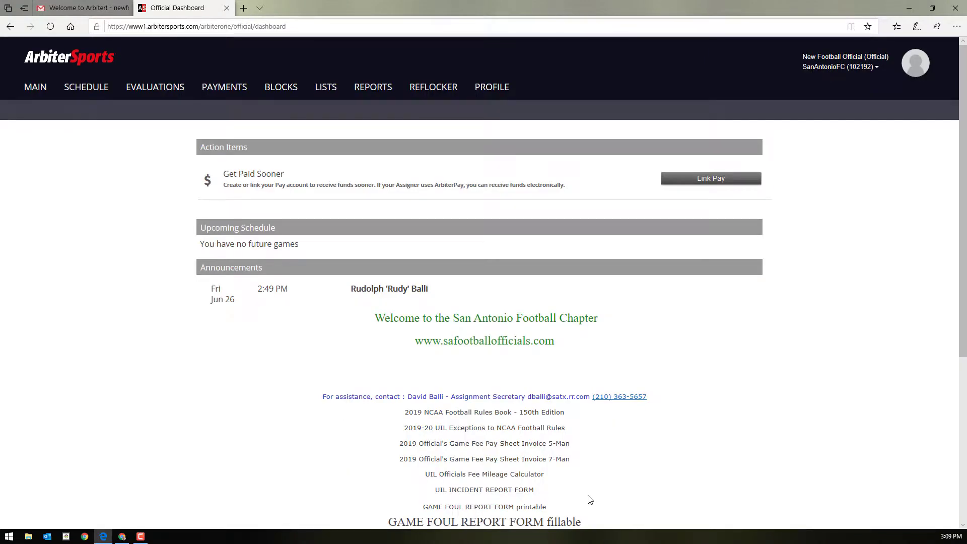
# On the Profile password page, replace the temporary password with a new password.
pyautogui.click(492, 91)
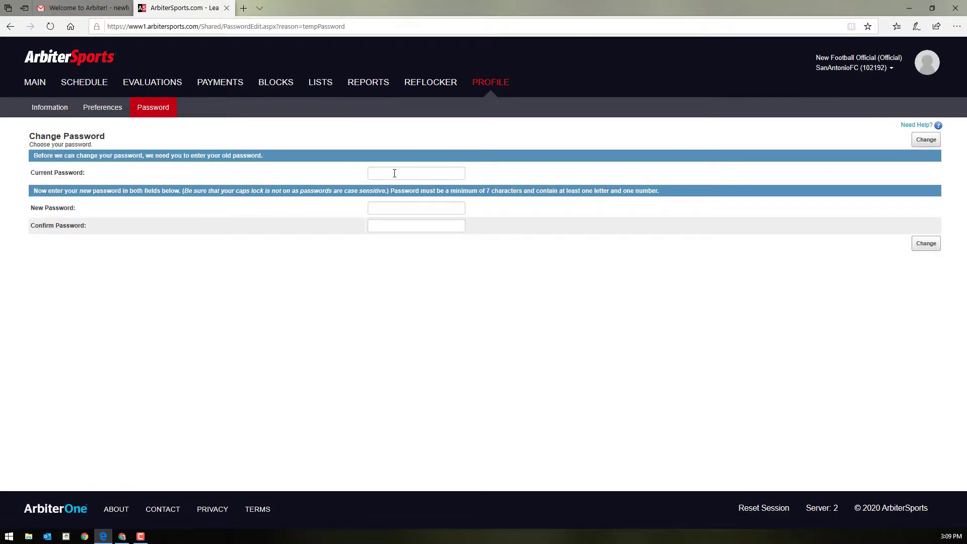
pyautogui.hotkey('ctrl', 'v')
pyautogui.press('Return')
pyautogui.click(408, 174)
pyautogui.hotkey('ctrl', 'v')
pyautogui.press('Tab')
pyautogui.hotkey('ctrl', 'v')
pyautogui.press('Tab')
pyautogui.hotkey('ctrl', 'v')
pyautogui.click(928, 244)
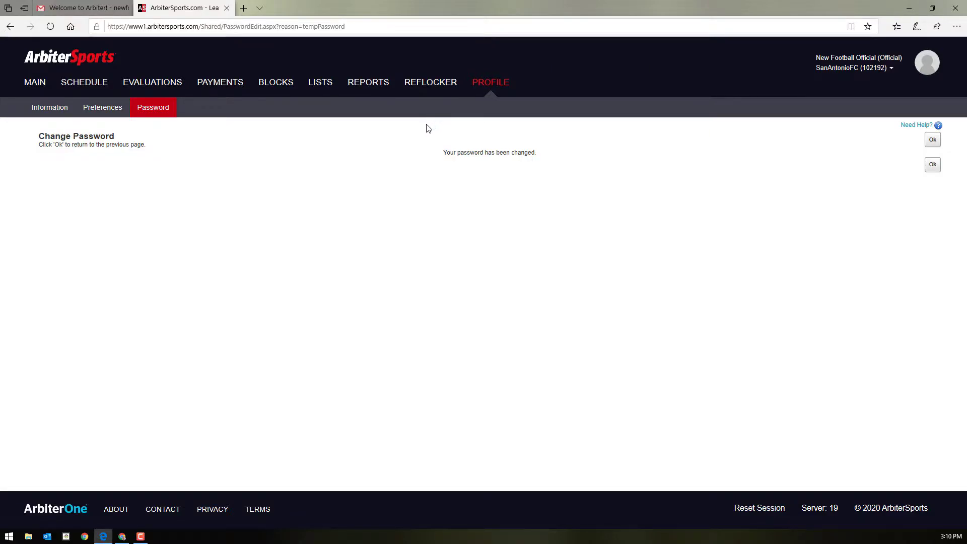
# Scroll through the Update My Information page, then bring up the official's Phone Numbers list.
pyautogui.click(46, 113)
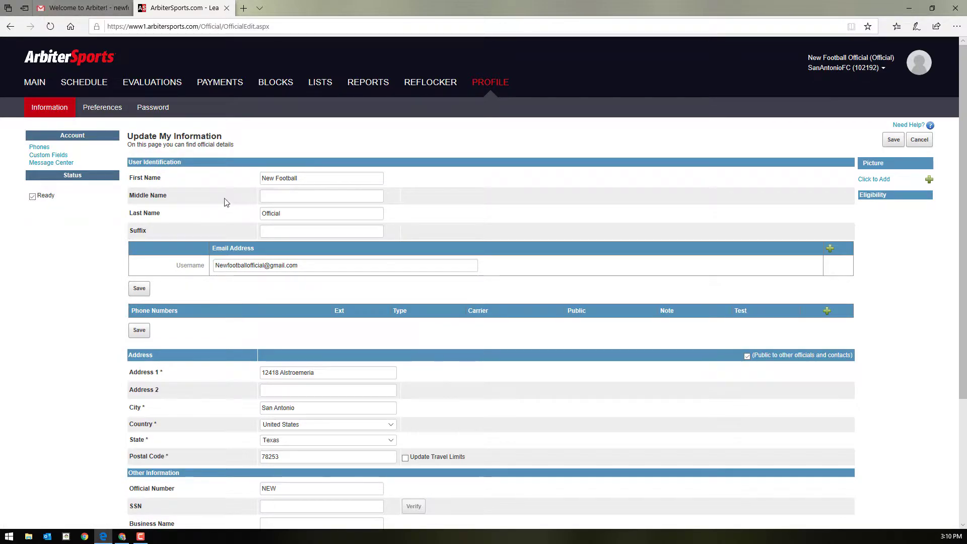
pyautogui.scroll(-1, 214, 204)
pyautogui.scroll(-2, 261, 269)
pyautogui.scroll(-1, 262, 265)
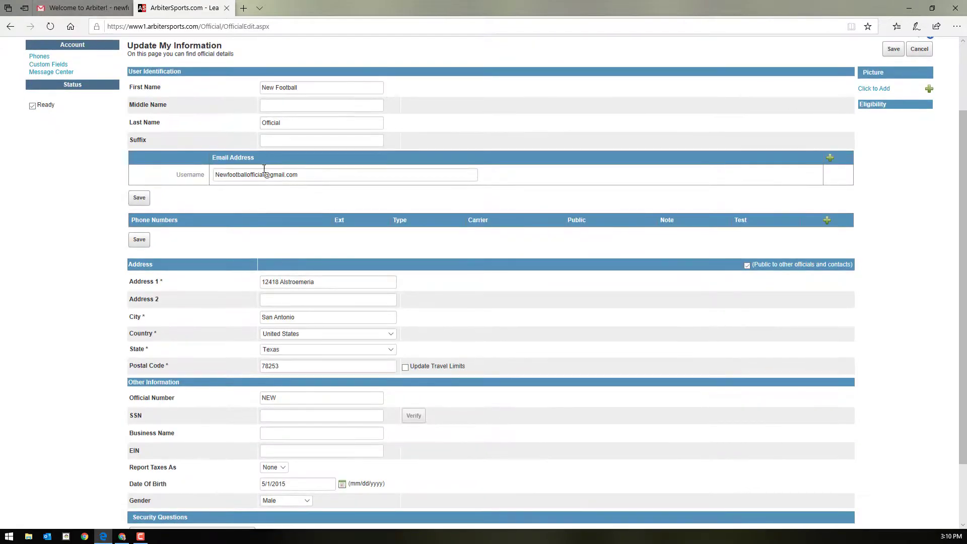
pyautogui.scroll(-3, 248, 277)
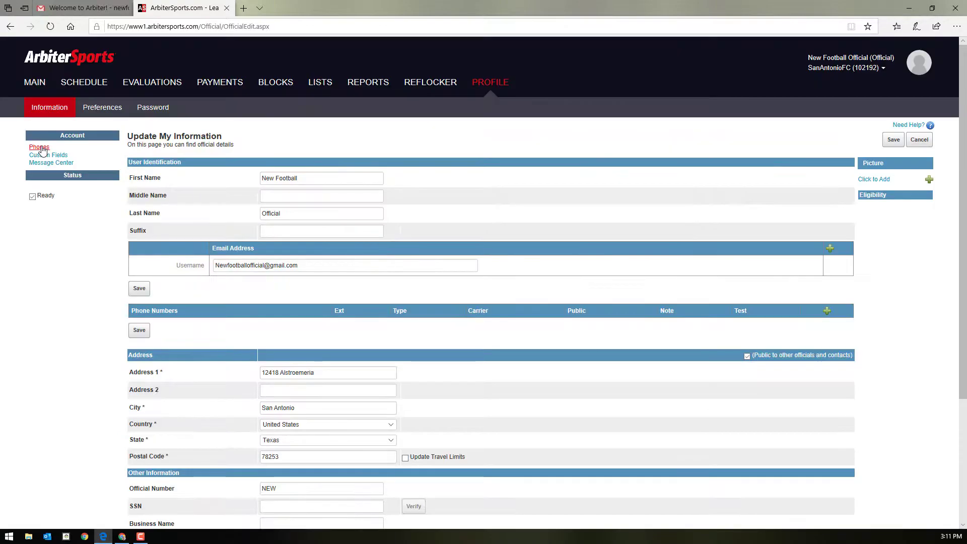
pyautogui.scroll(3, 227, 405)
pyautogui.click(39, 147)
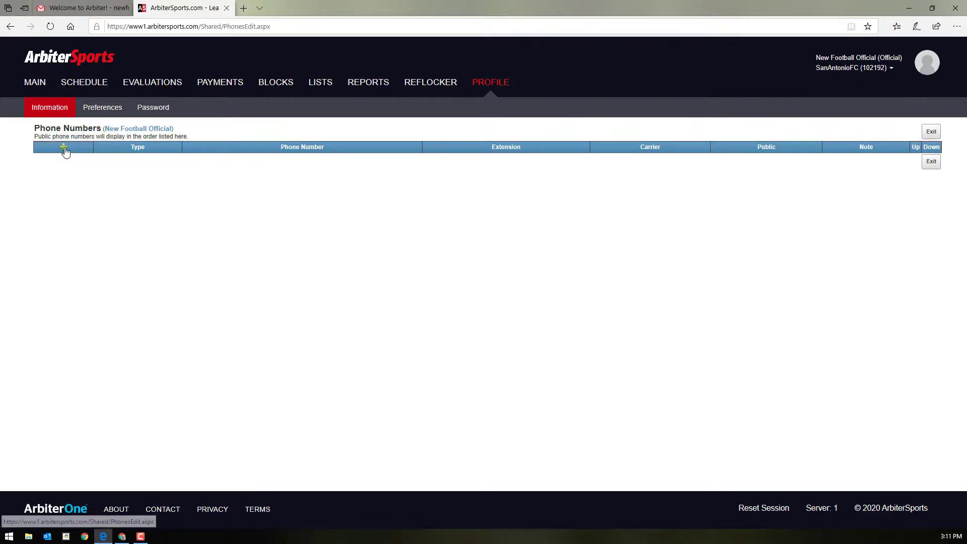
# Add a new phone entry of type Cellular and enter the official's phone number.
pyautogui.click(64, 148)
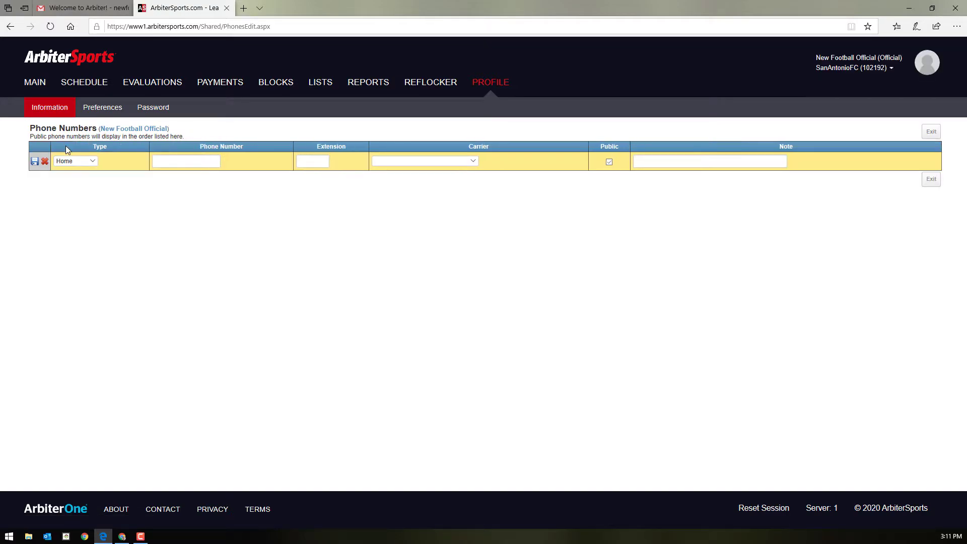
pyautogui.click(93, 160)
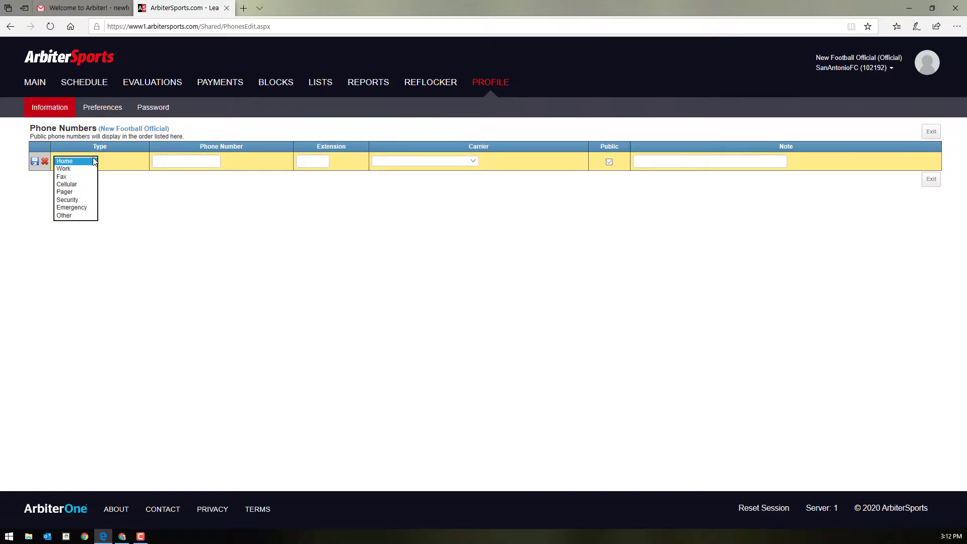
pyautogui.click(88, 185)
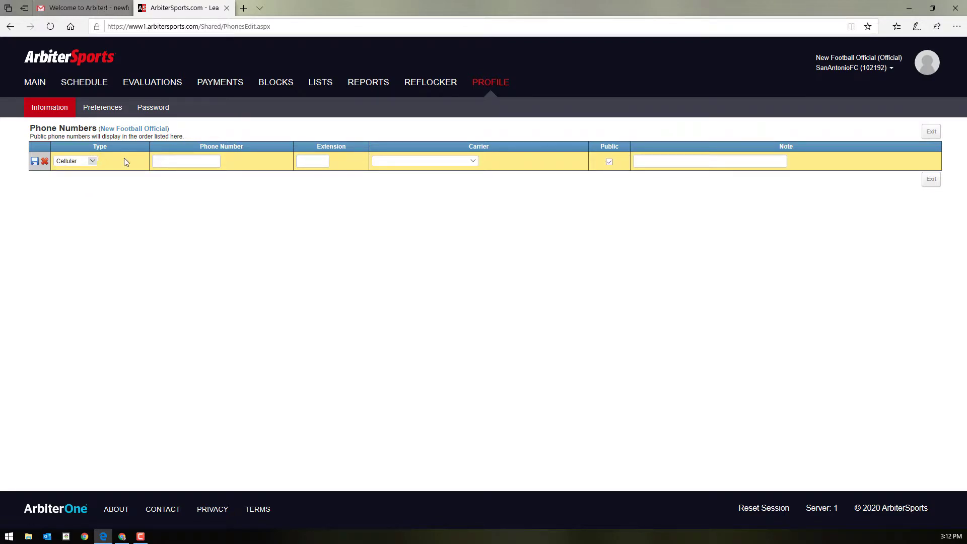
pyautogui.click(164, 162)
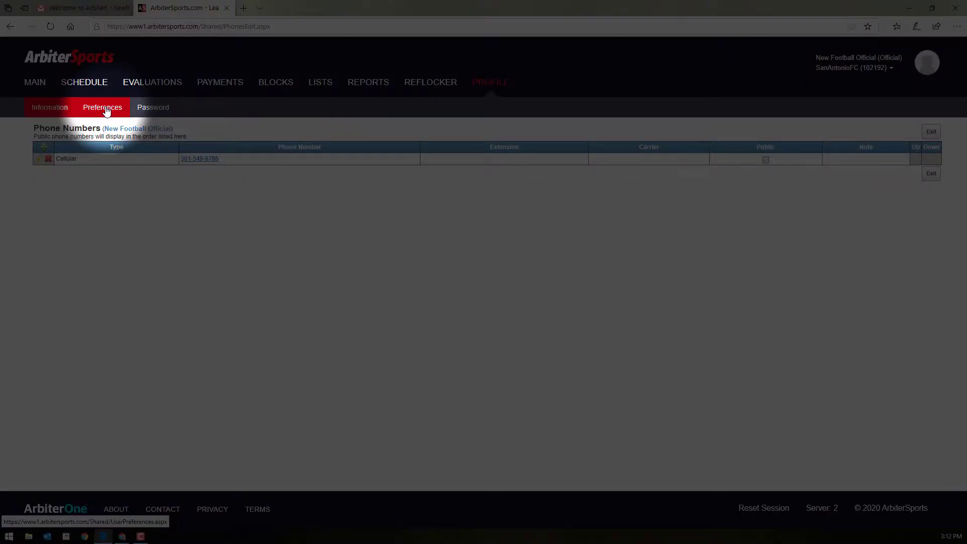
# On User Preferences, keep the Eastern Time time zone and save the alert settings.
pyautogui.click(104, 111)
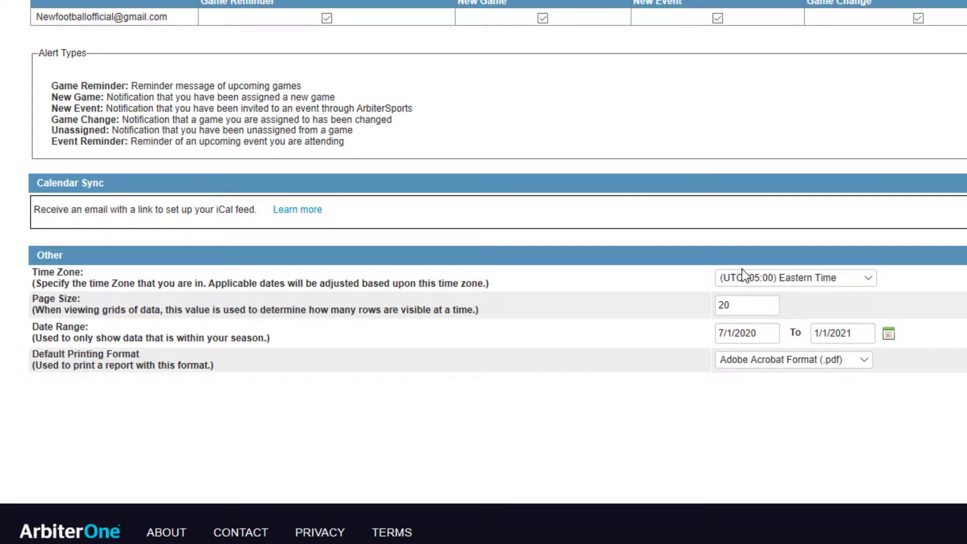
pyautogui.click(853, 276)
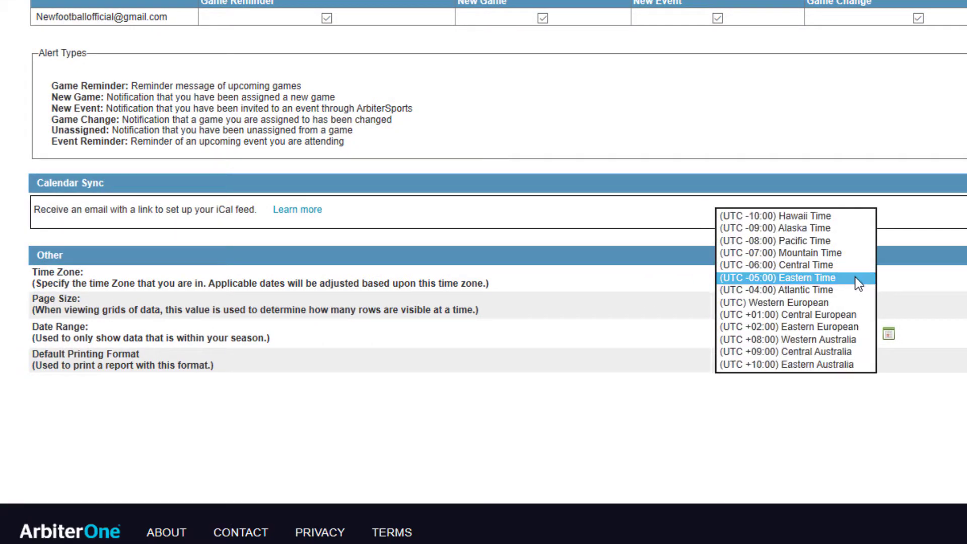
pyautogui.click(941, 272)
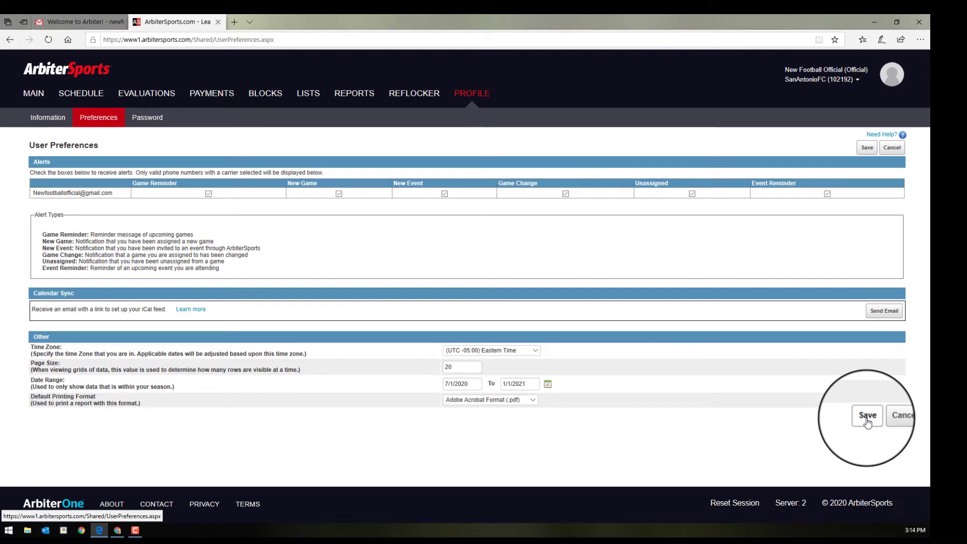
pyautogui.click(866, 421)
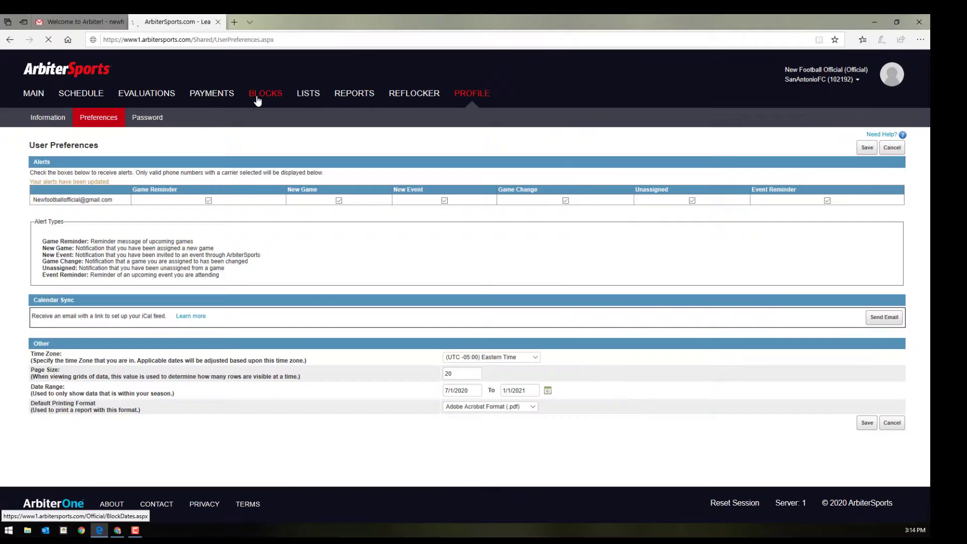
pyautogui.click(257, 101)
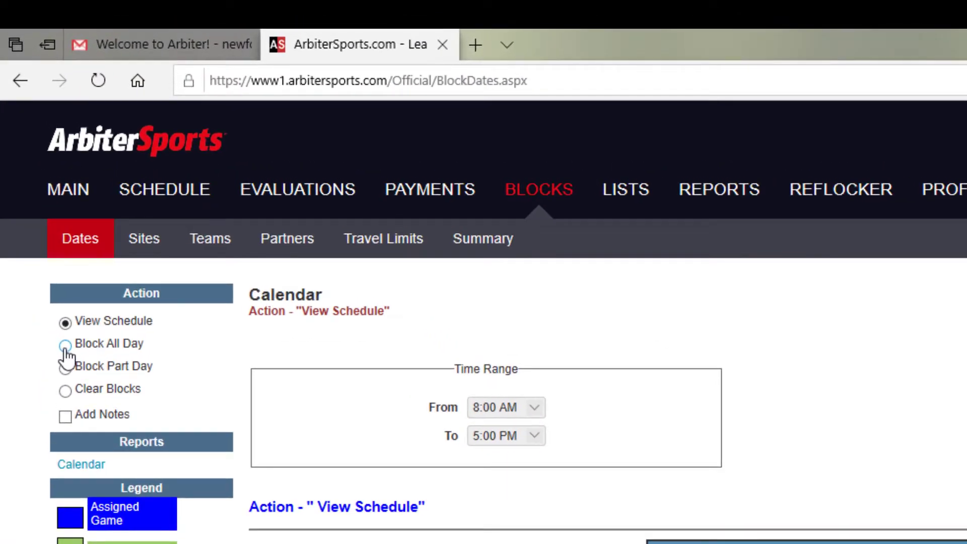
# Use Block All Day to mark Friday, July 3, 2020 as fully blocked.
pyautogui.click(33, 172)
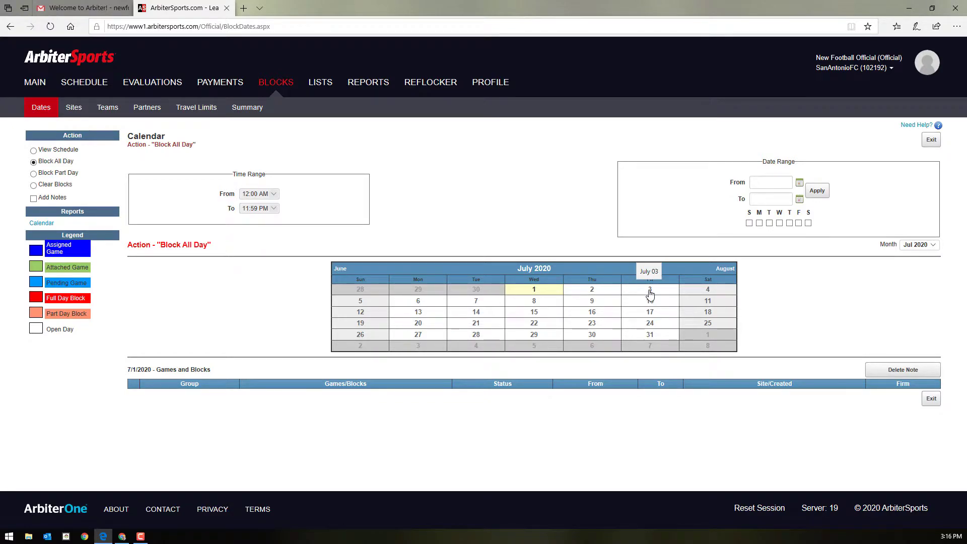
pyautogui.click(650, 292)
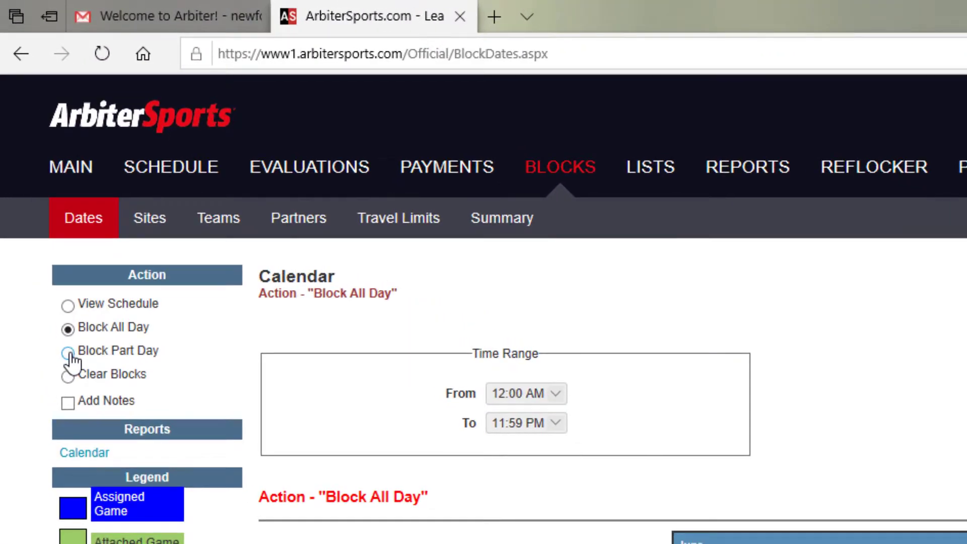
# Add a Block Part Day block from 3:00 PM to 6:00 PM on July 16.
pyautogui.click(33, 174)
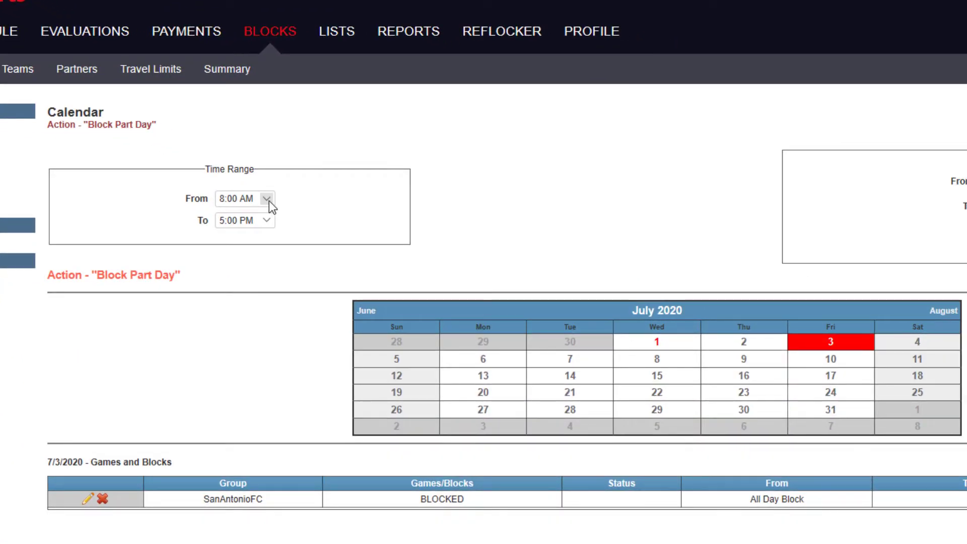
pyautogui.click(269, 201)
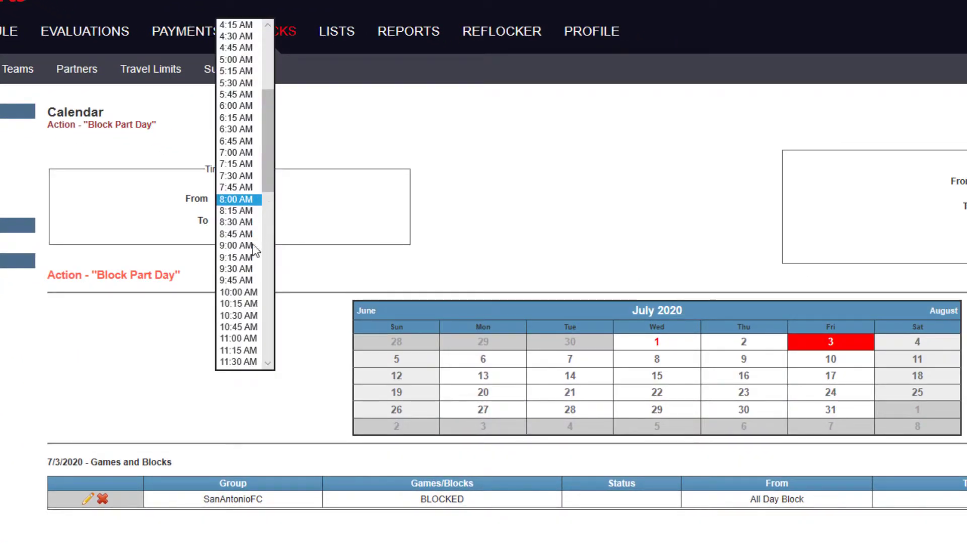
pyautogui.scroll(-1, 241, 308)
pyautogui.scroll(-6, 243, 308)
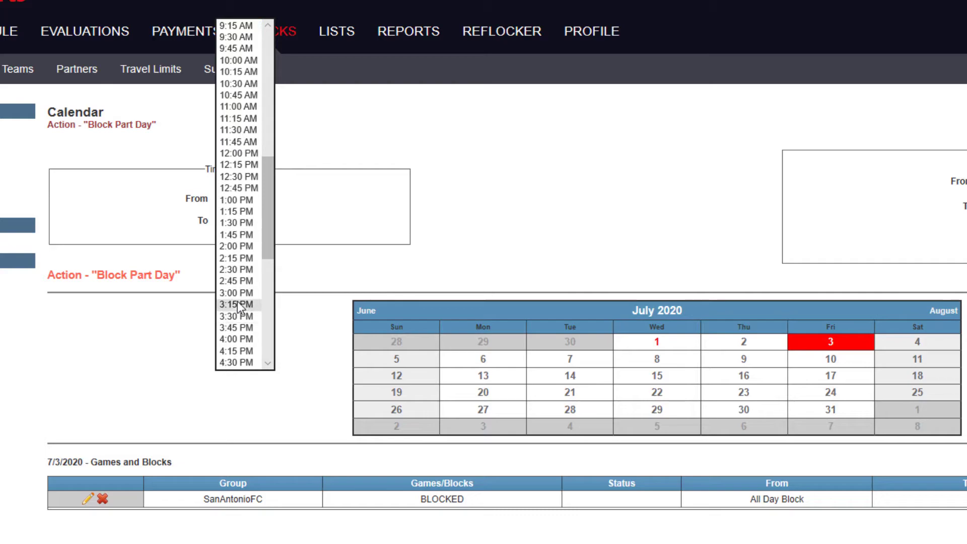
pyautogui.click(243, 295)
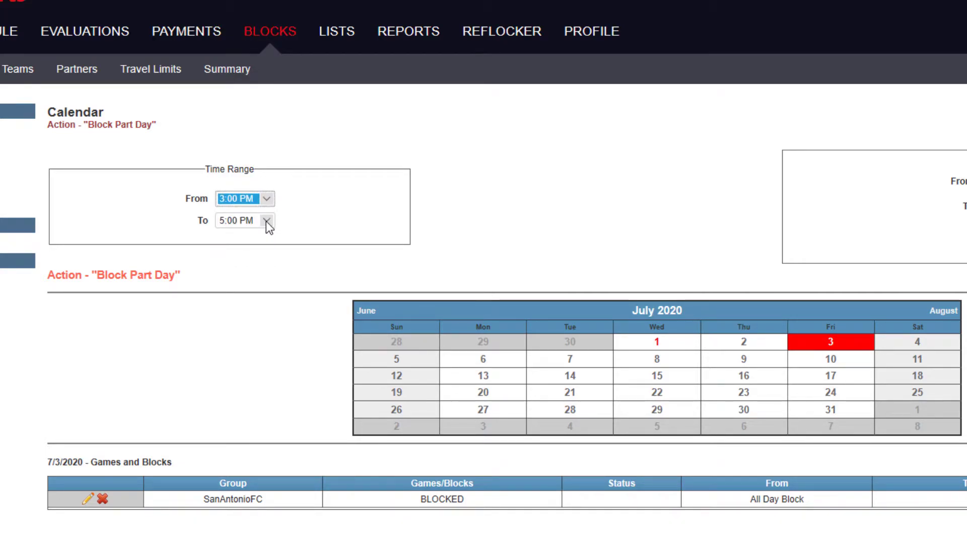
pyautogui.click(268, 223)
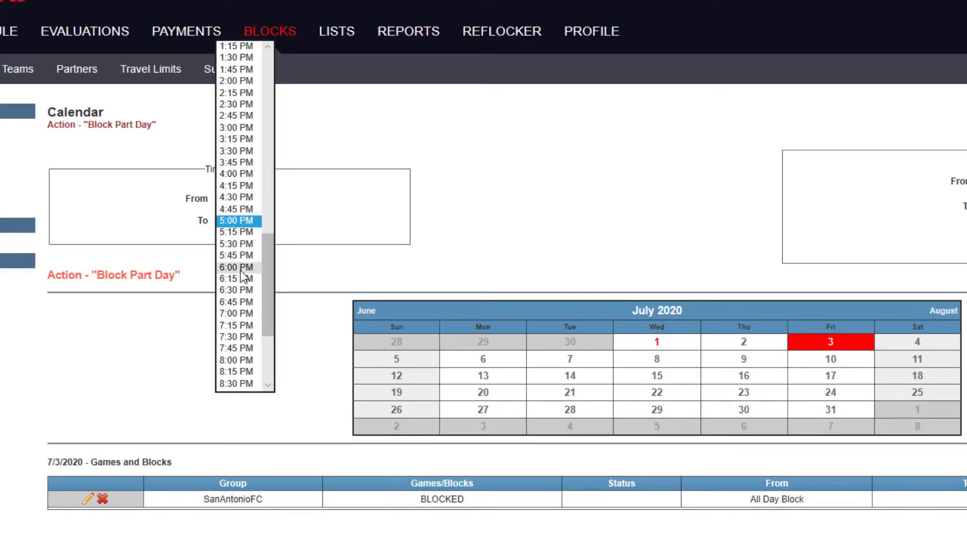
pyautogui.click(243, 244)
pyautogui.press('Down')
pyautogui.press('Down')
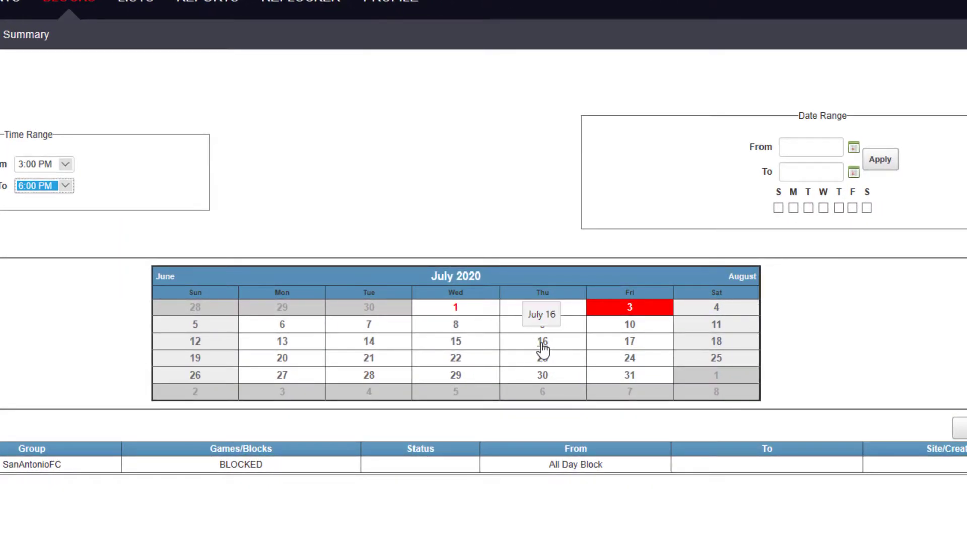
pyautogui.click(542, 346)
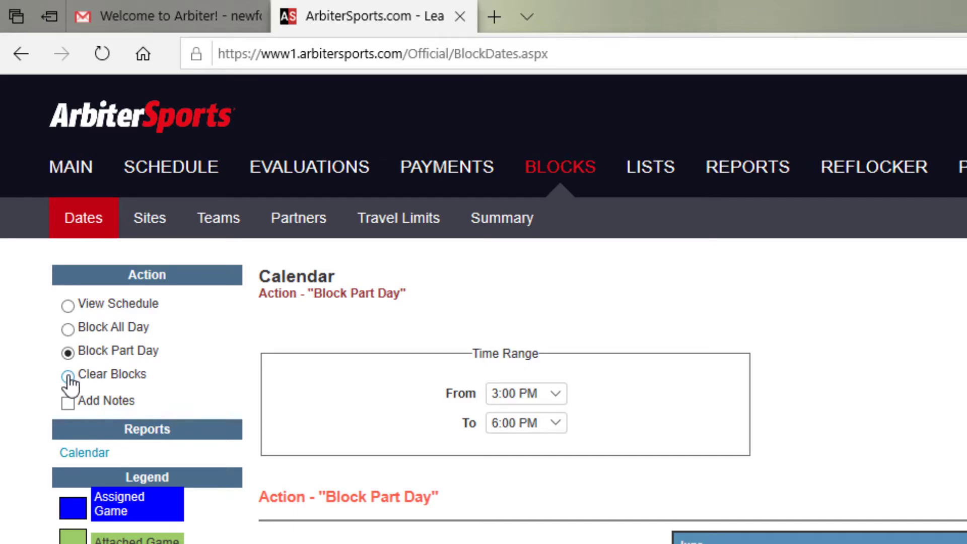
# Clear the July 3 and July 16 blocks, then switch back to Block Part Day.
pyautogui.click(68, 377)
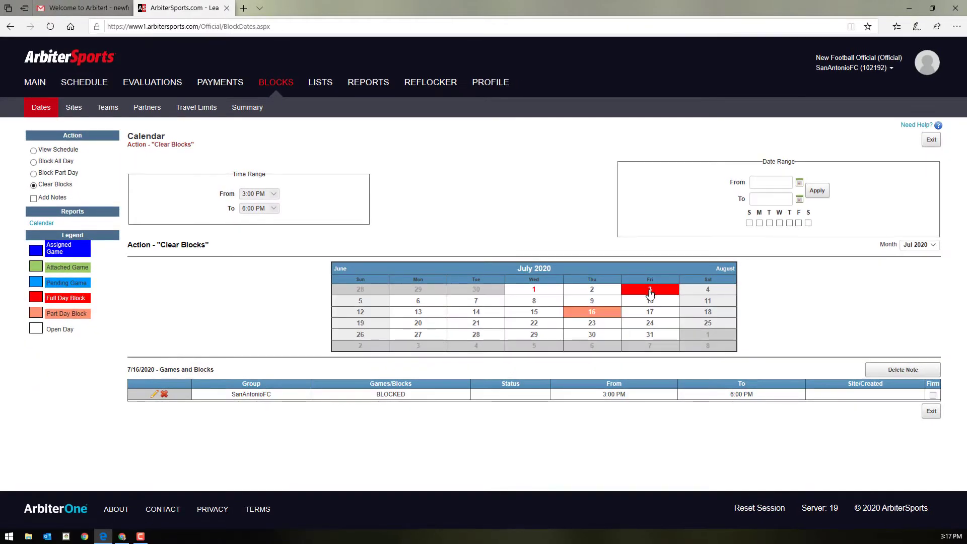
pyautogui.click(861, 383)
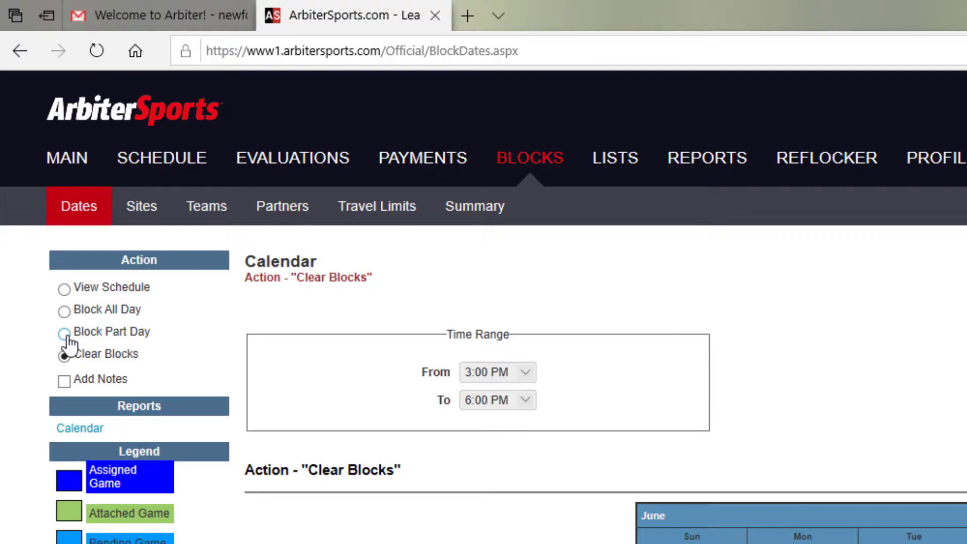
pyautogui.click(65, 335)
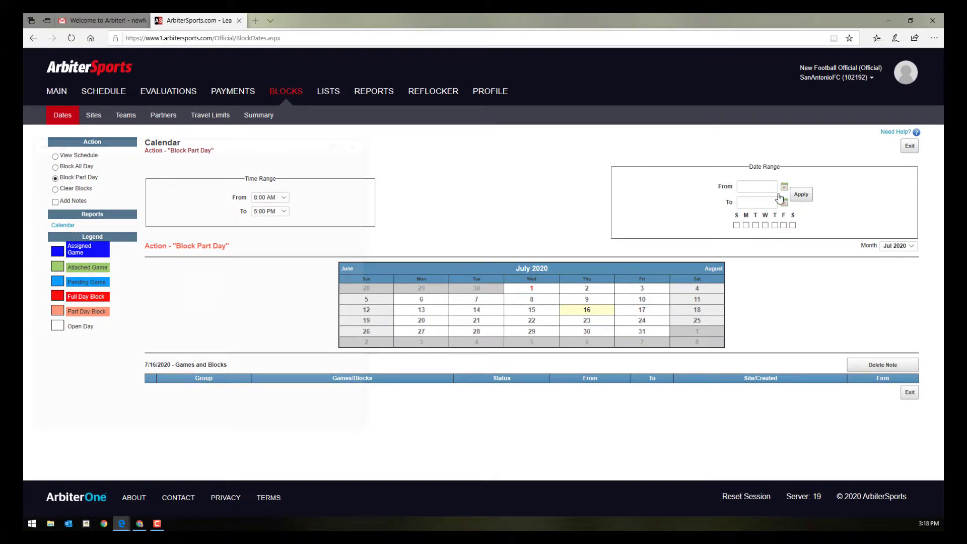
# Set the date range 7/1/2020–7/31/2020 with times 8:00 AM to 6:00 PM.
pyautogui.click(780, 198)
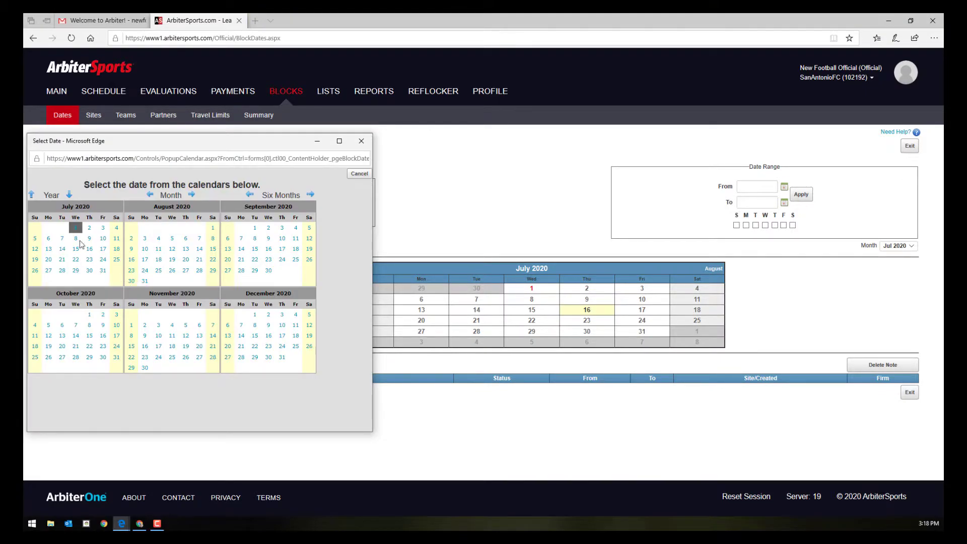
pyautogui.click(75, 228)
pyautogui.click(103, 275)
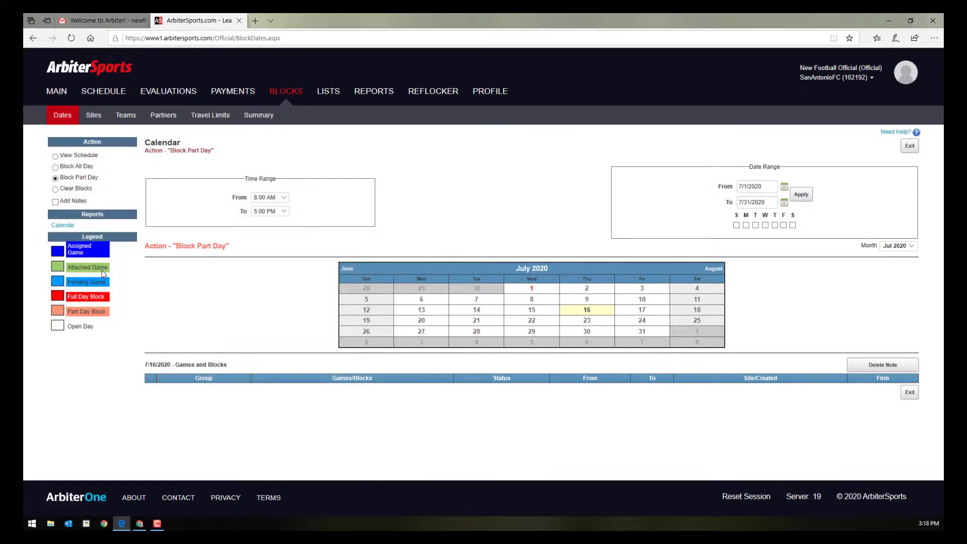
pyautogui.click(283, 197)
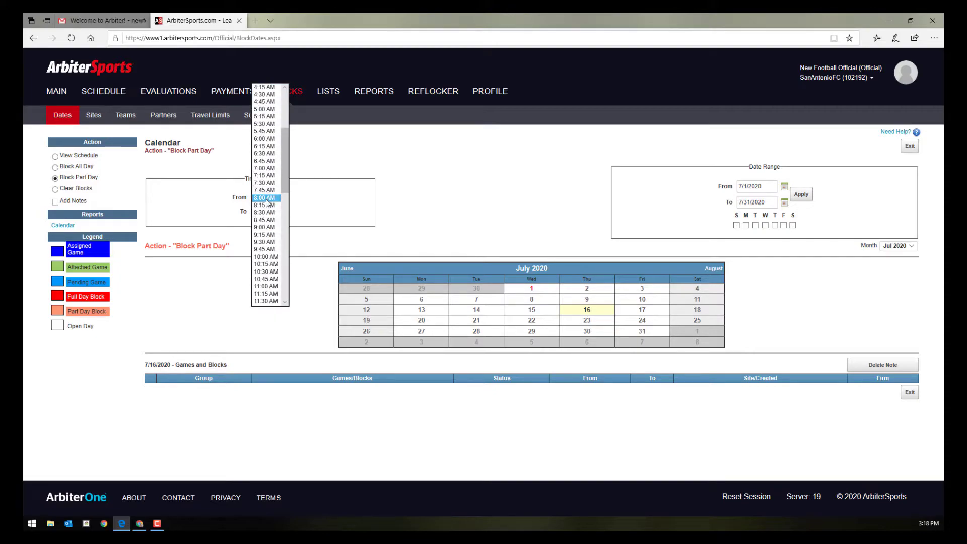
pyautogui.click(266, 198)
pyautogui.click(284, 211)
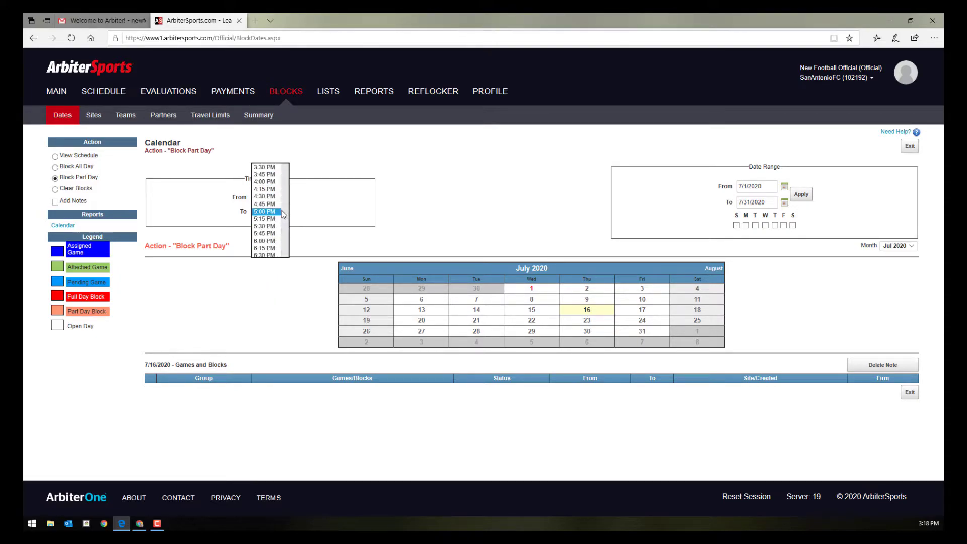
pyautogui.click(264, 240)
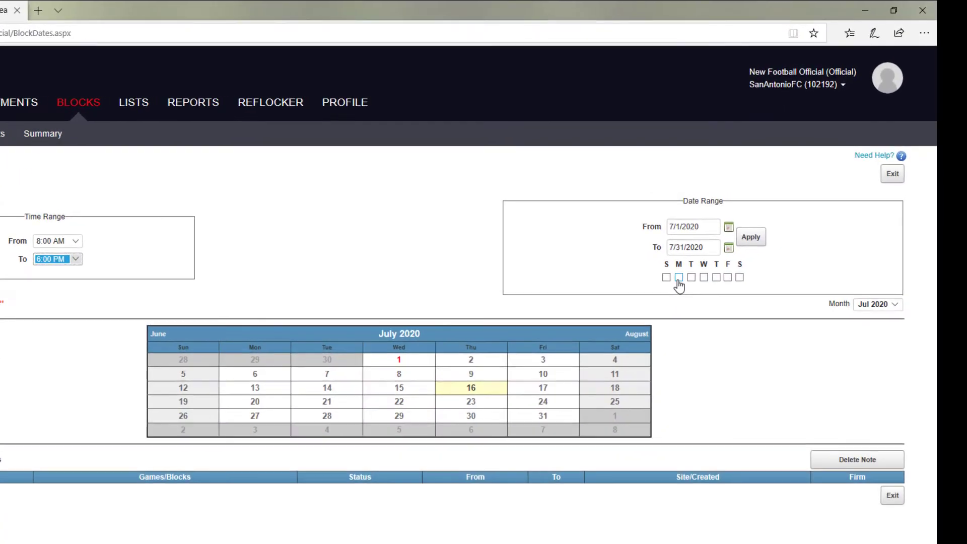
# Check Monday through Friday and apply the part-day block to those weekdays.
pyautogui.click(745, 225)
pyautogui.click(690, 278)
pyautogui.click(702, 278)
pyautogui.click(715, 278)
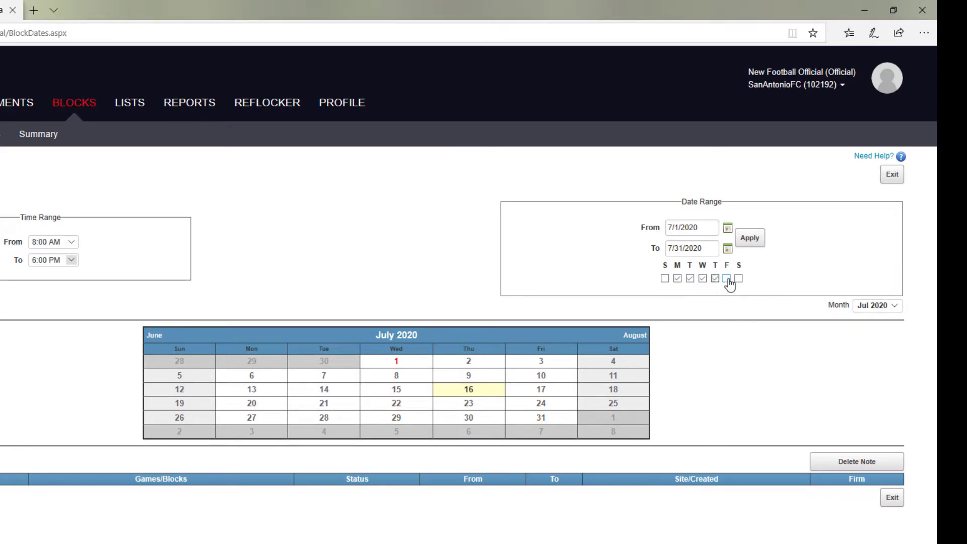
pyautogui.click(726, 279)
pyautogui.click(751, 241)
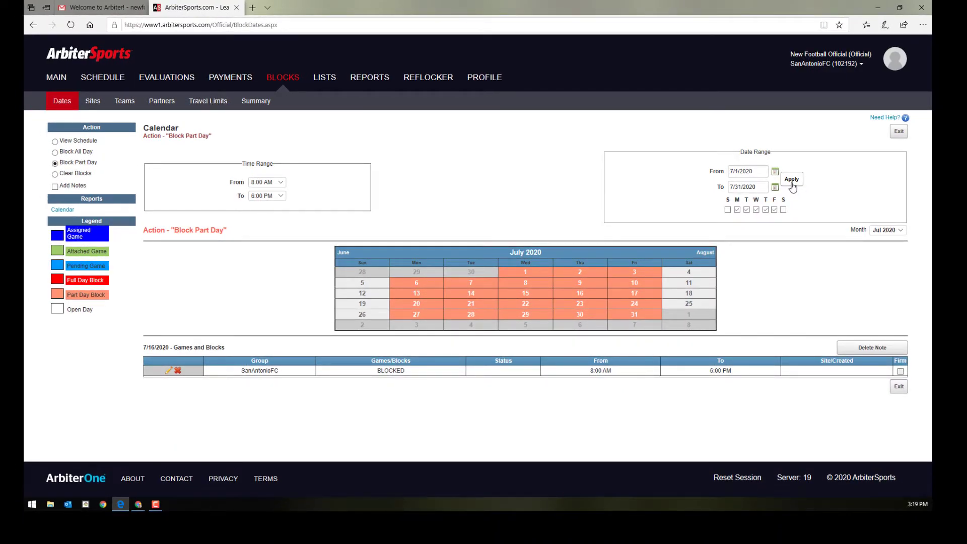
# Move the availability calendar to August 2020 and deselect Monday, Tuesday, Thursday and Friday.
pyautogui.click(55, 174)
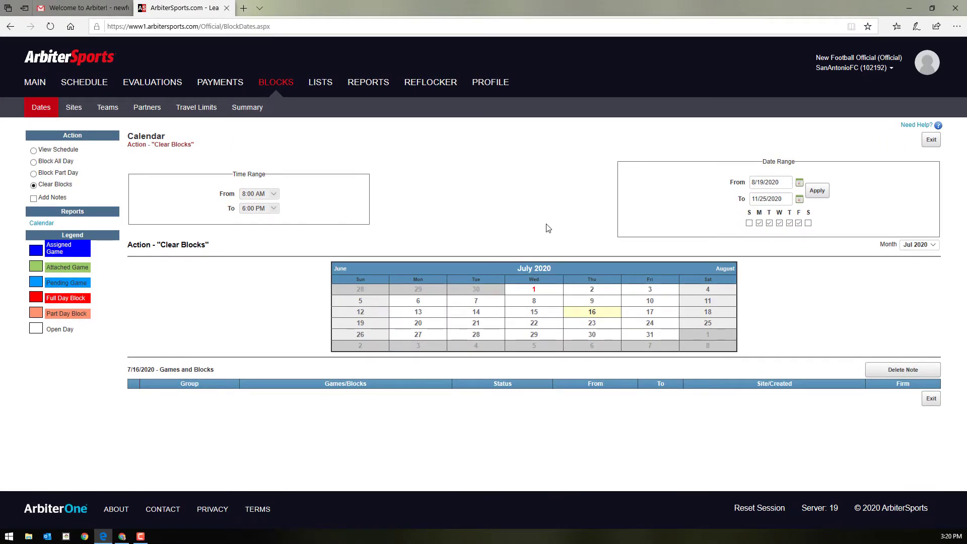
pyautogui.click(725, 269)
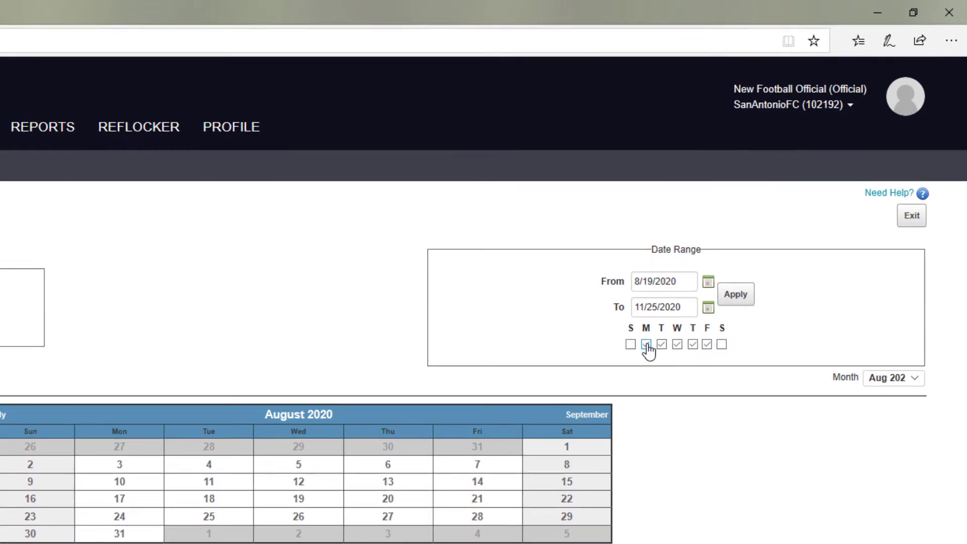
pyautogui.click(760, 223)
pyautogui.click(661, 344)
pyautogui.click(692, 344)
pyautogui.click(706, 343)
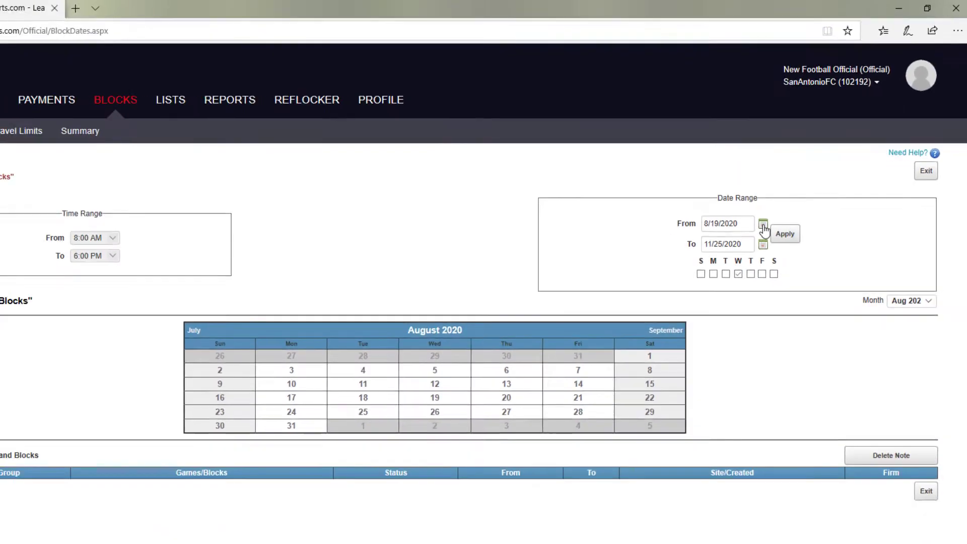
# Block Wednesdays all day for the range 8/5/2020 to 11/25/2020.
pyautogui.click(769, 220)
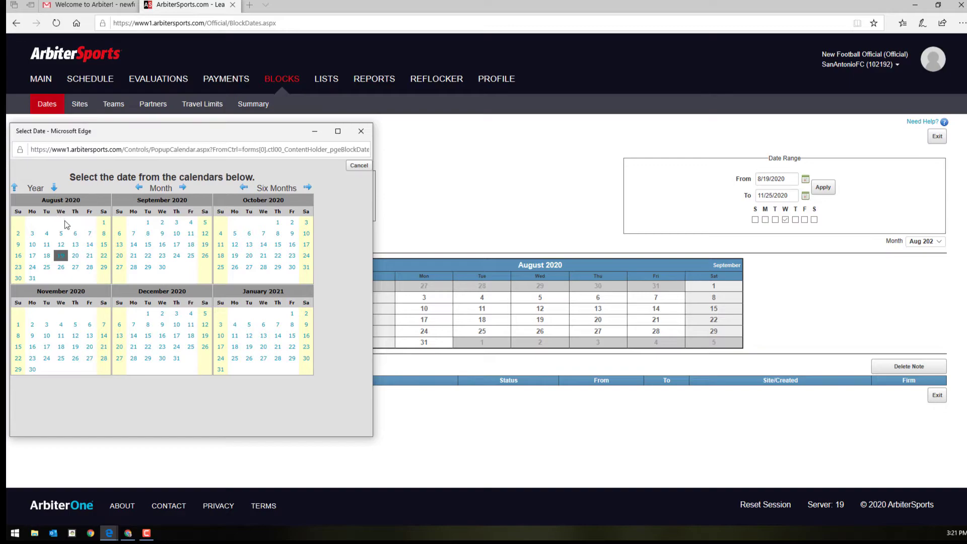
pyautogui.click(60, 235)
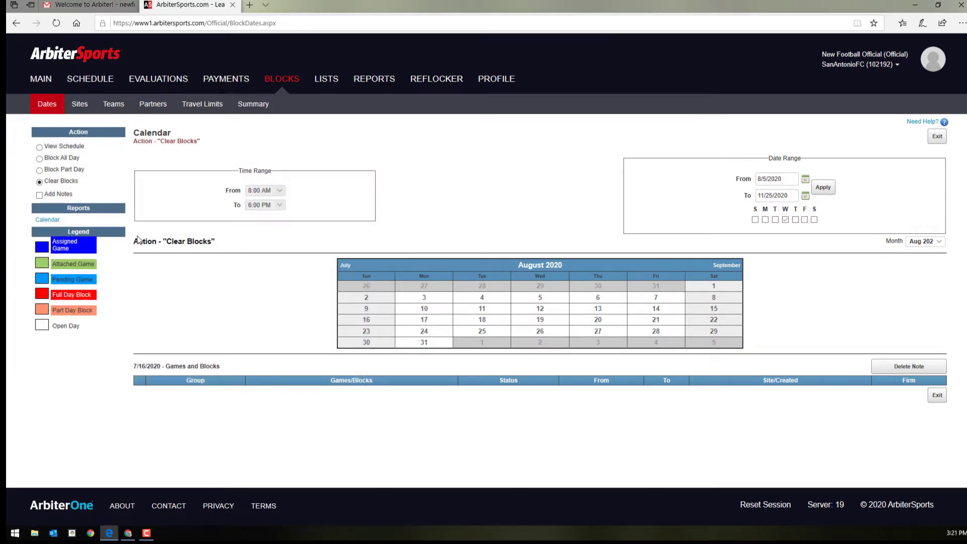
pyautogui.click(806, 196)
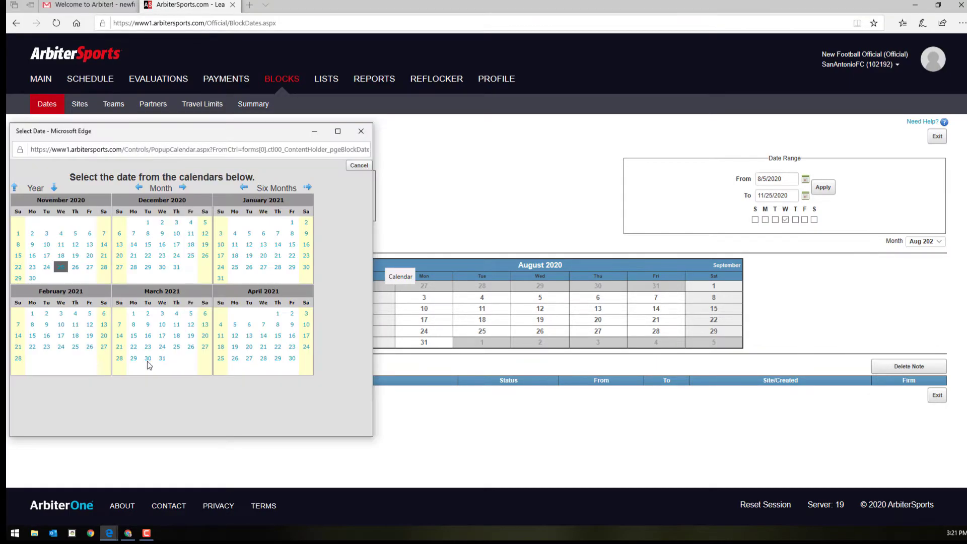
pyautogui.click(60, 271)
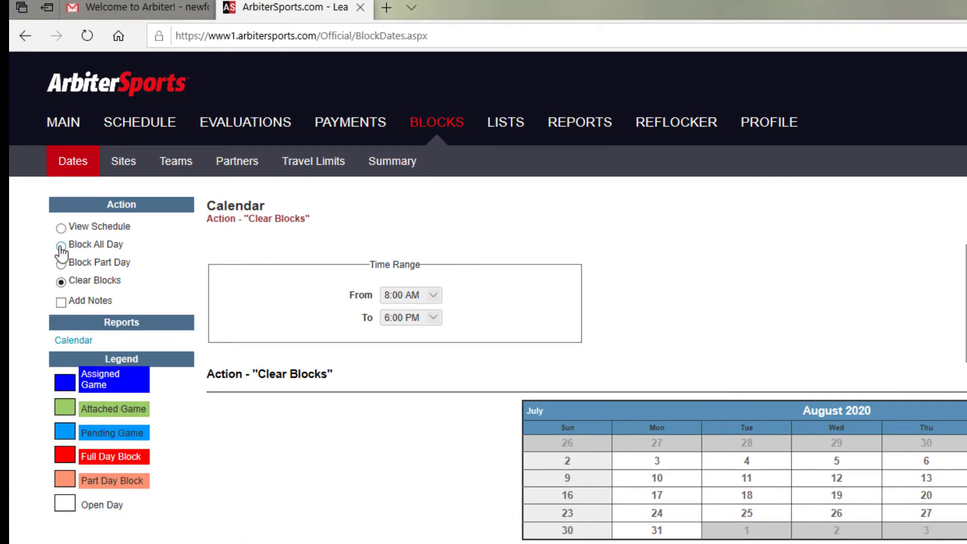
pyautogui.click(61, 246)
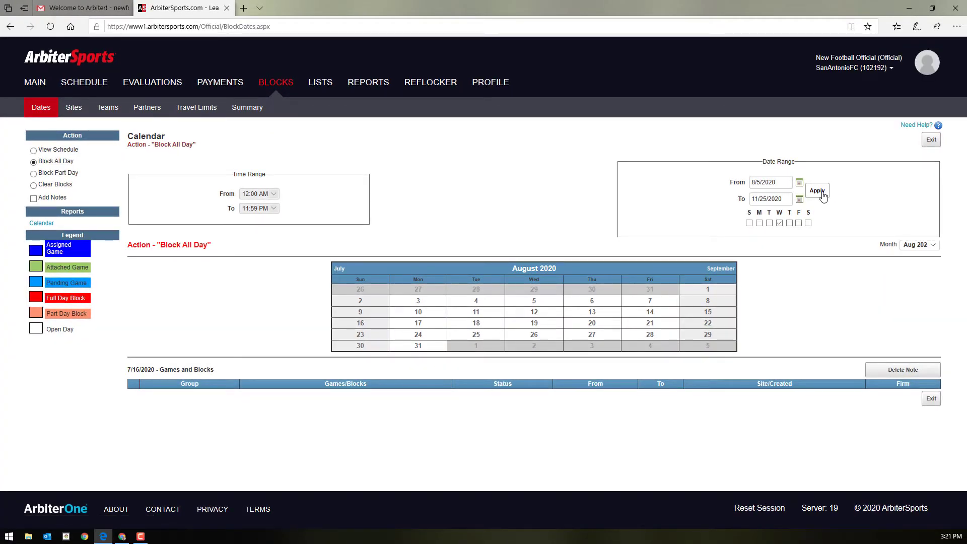
pyautogui.click(817, 191)
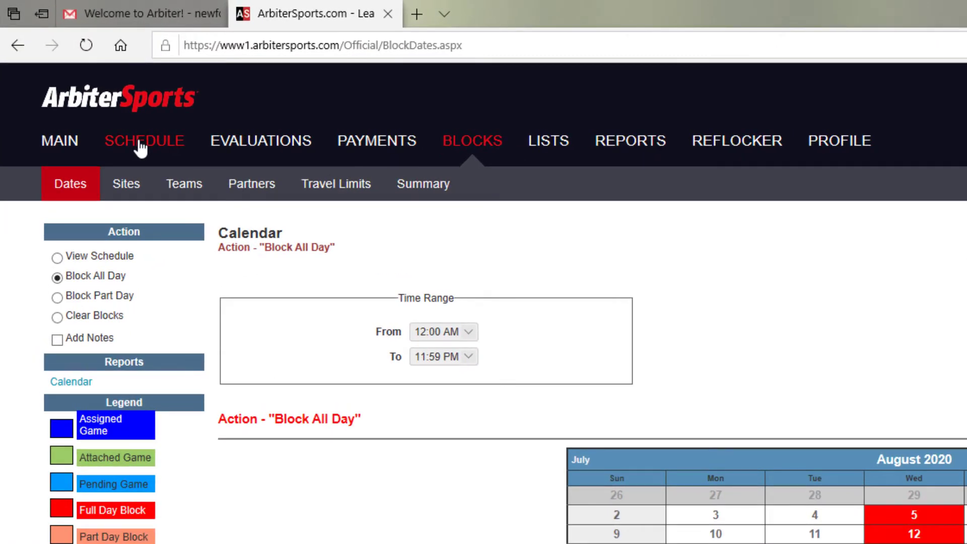
# Open the Schedule page and keep the Date filter on Future, showing no assignments.
pyautogui.click(141, 146)
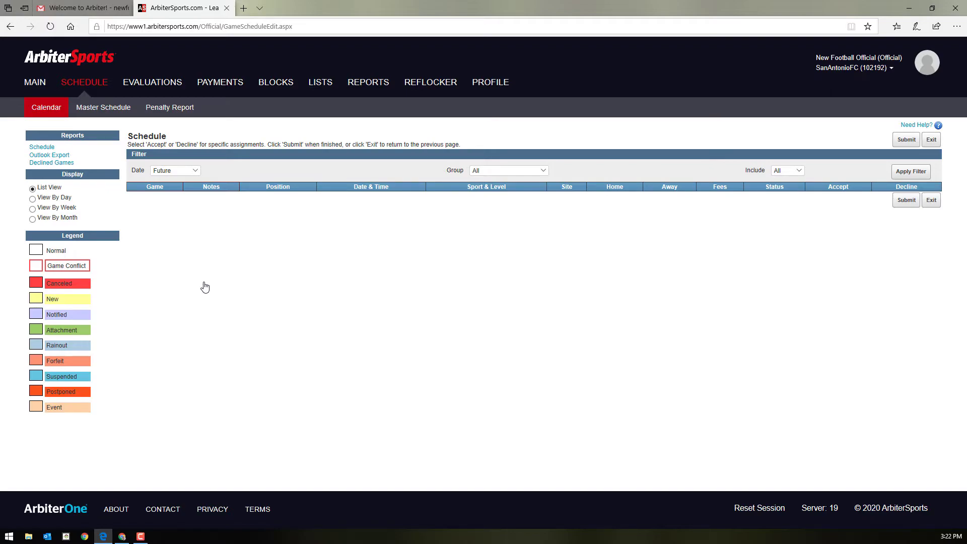
pyautogui.click(163, 170)
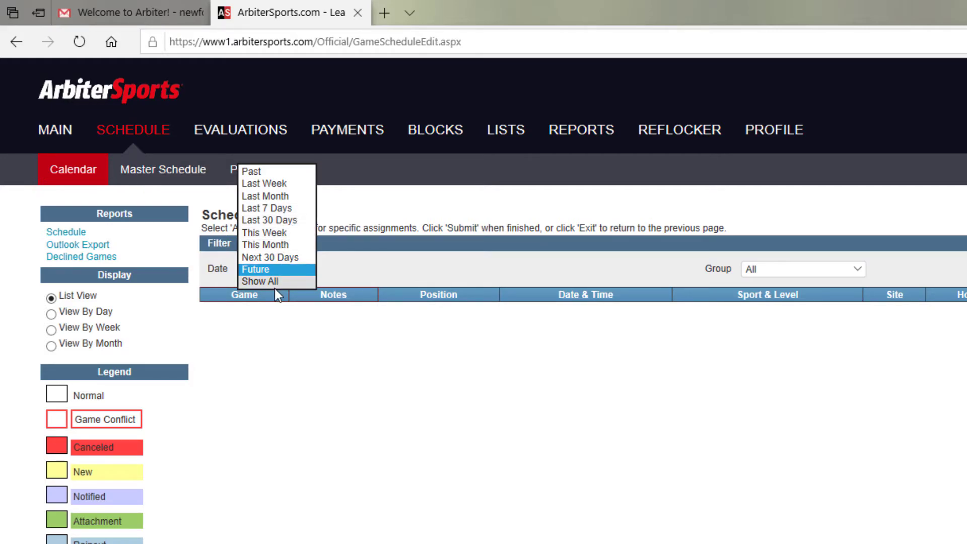
pyautogui.click(356, 374)
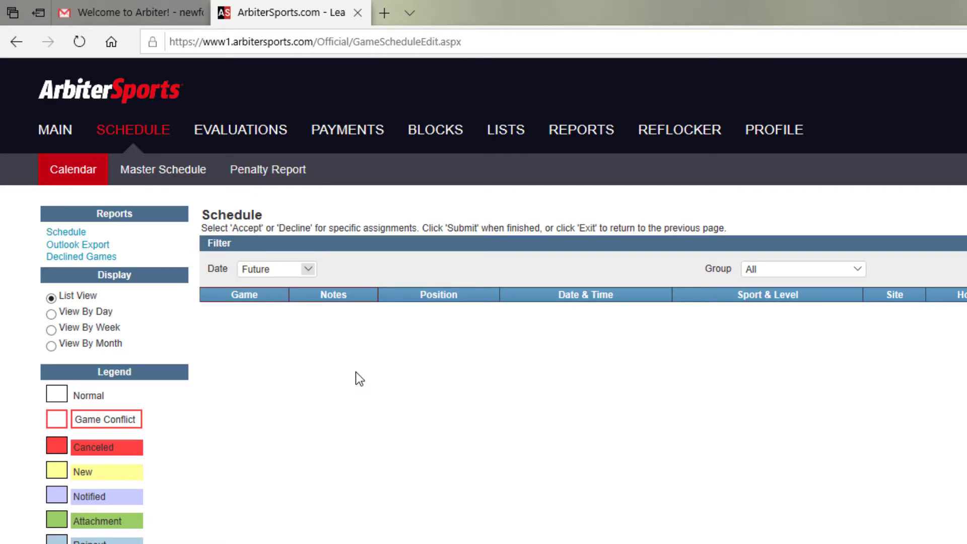
# List the Master Schedule games for 9/10/2020.
pyautogui.click(152, 171)
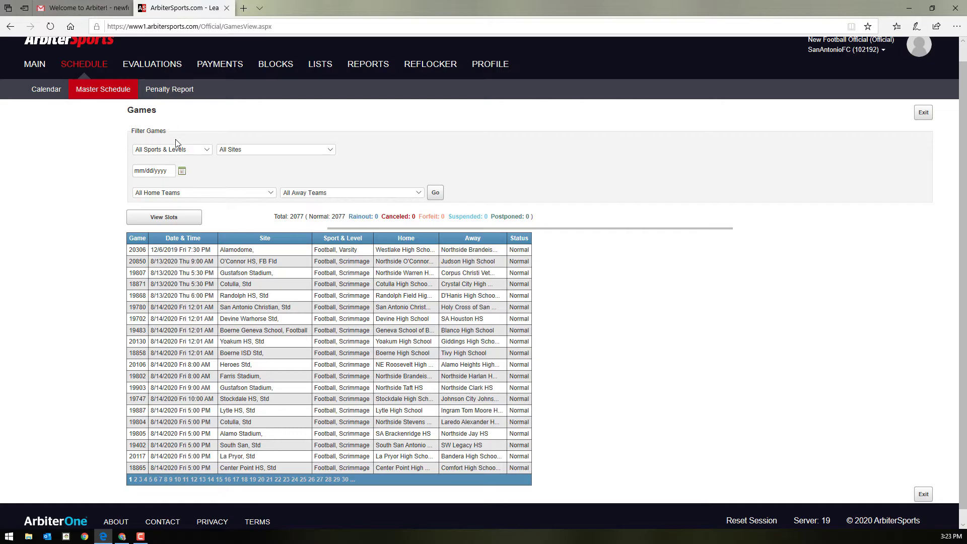
pyautogui.click(182, 171)
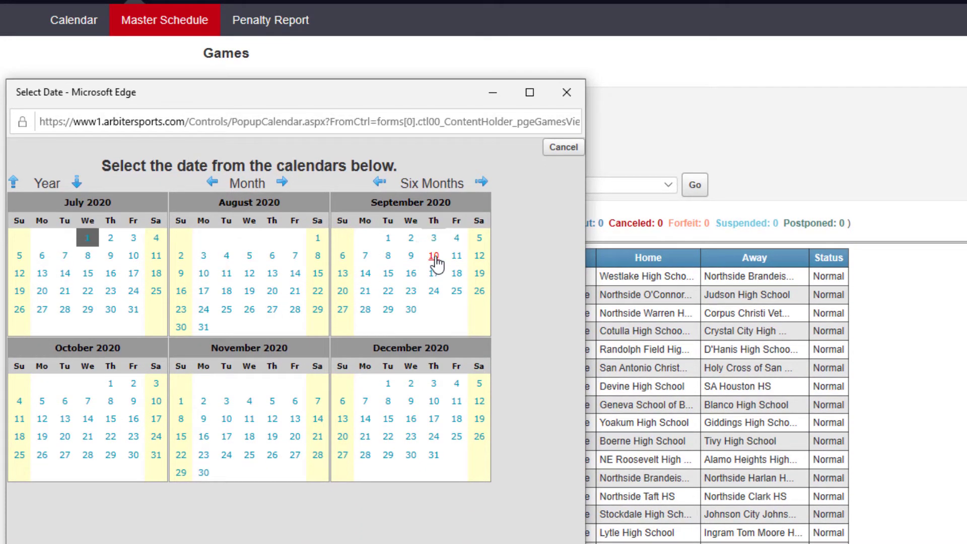
pyautogui.click(433, 257)
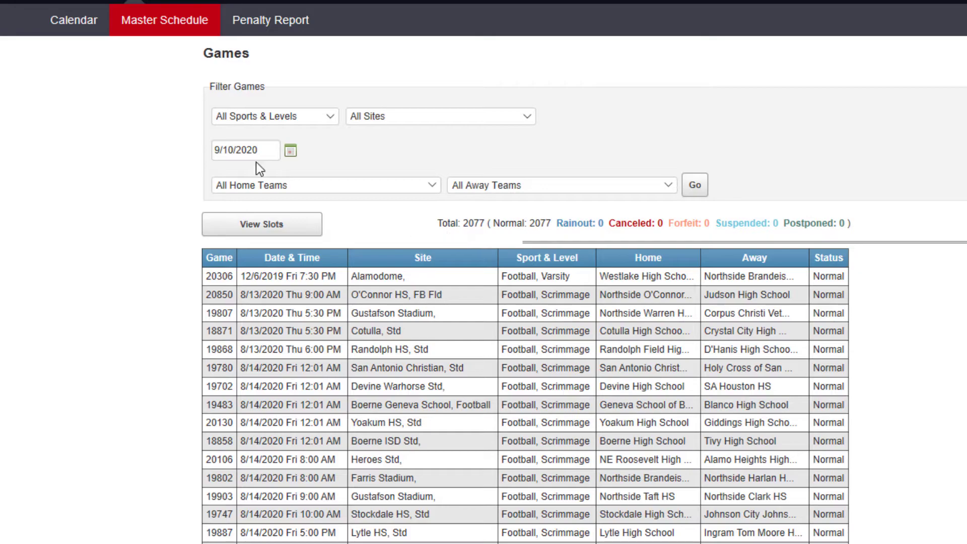
pyautogui.click(245, 156)
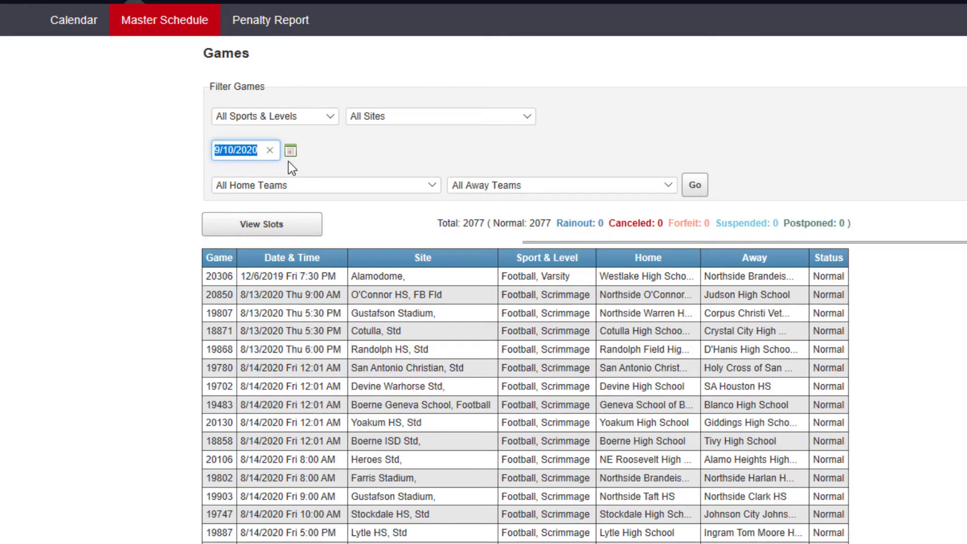
pyautogui.click(697, 195)
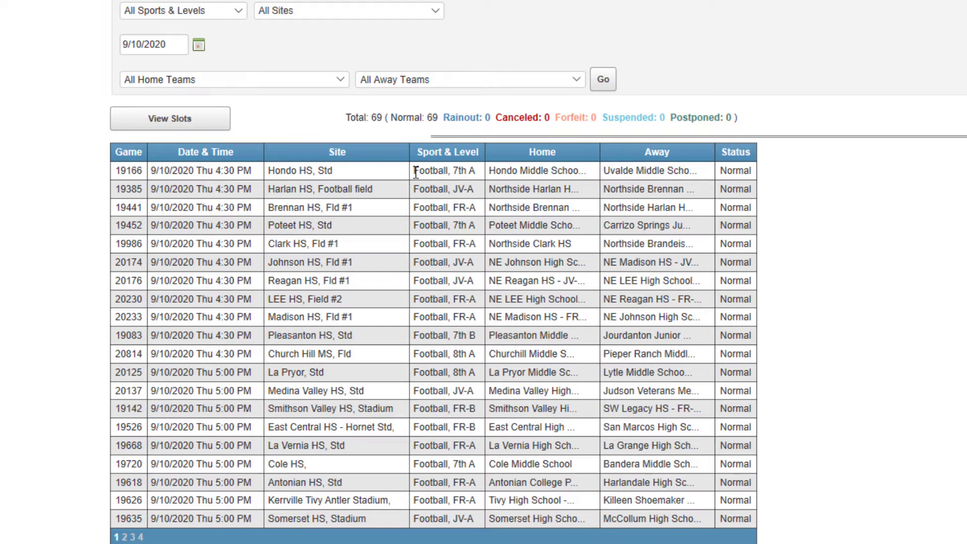
# Highlight the Sport & Level entries of the first three games (7th A, JV, FR).
pyautogui.moveTo(417, 172); pyautogui.dragTo(472, 174)
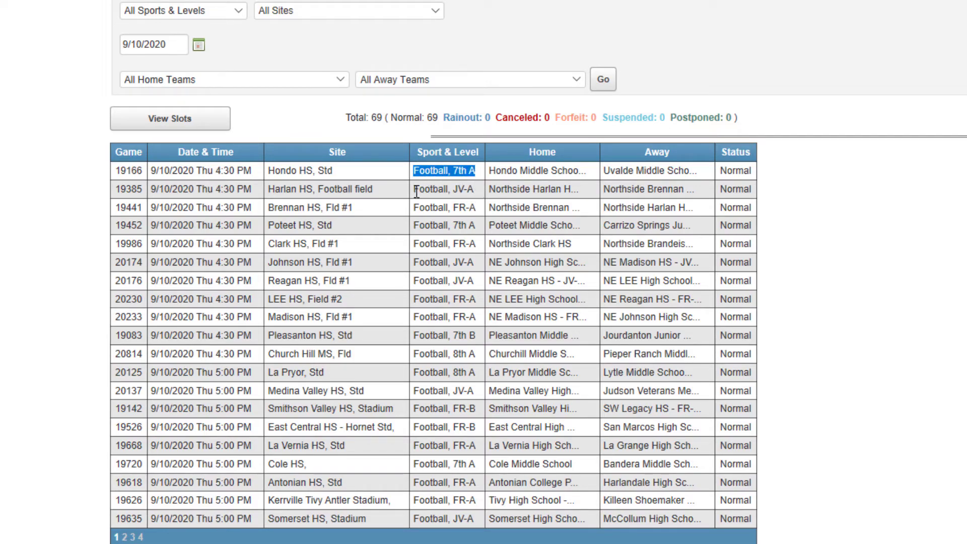
pyautogui.click(457, 190)
pyautogui.doubleClick(457, 189)
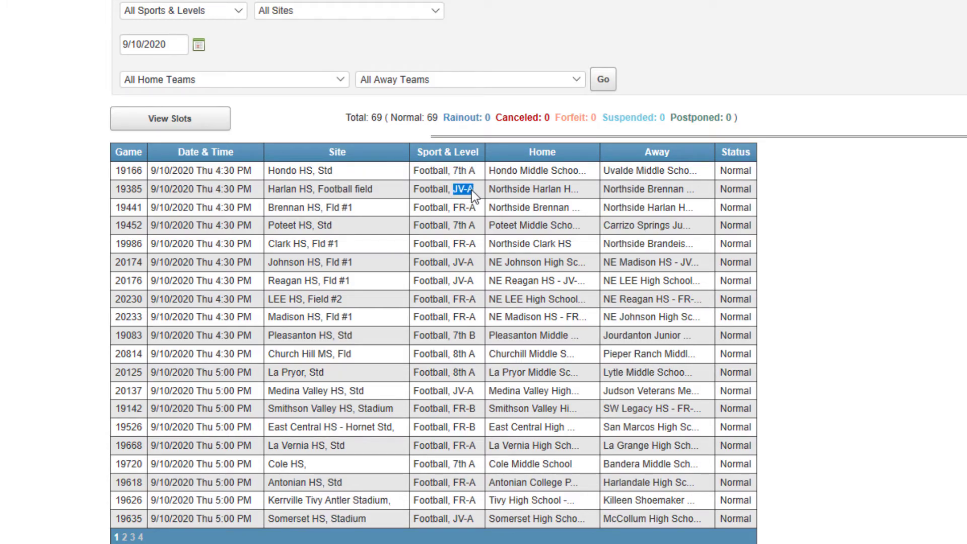
pyautogui.moveTo(455, 208); pyautogui.dragTo(472, 208)
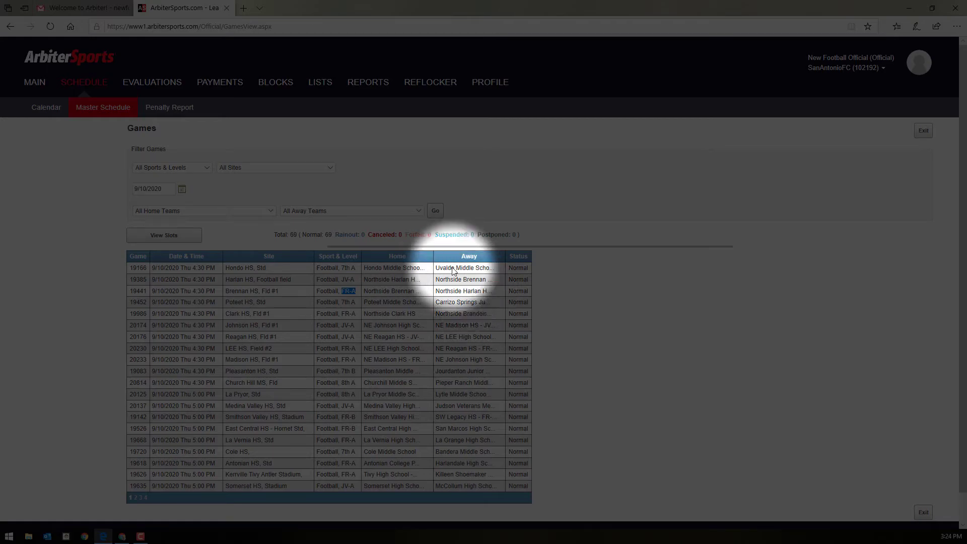
# Begin ArbiterPay registration as a Sports Official/Event Worker, then return to the ArbiterSports Dashboard tab.
pyautogui.click(227, 86)
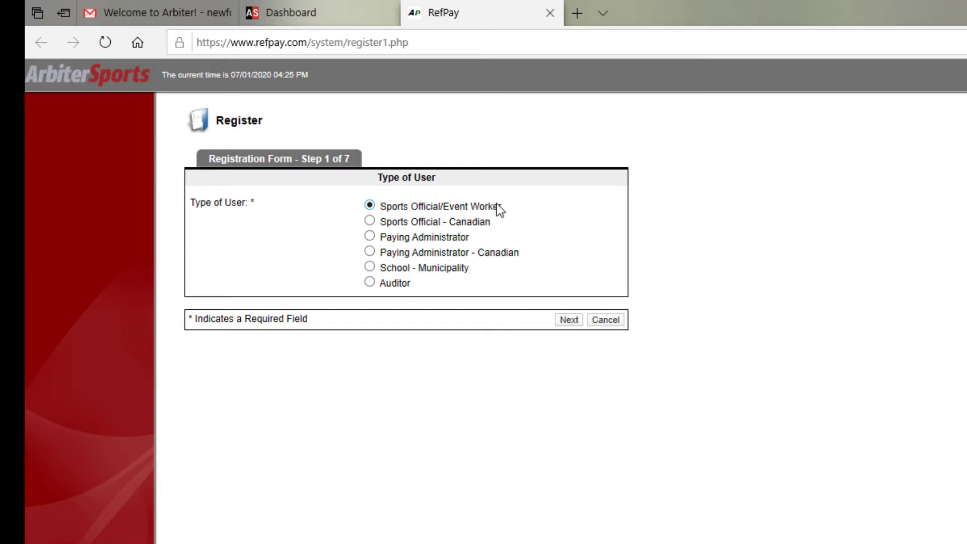
pyautogui.click(570, 322)
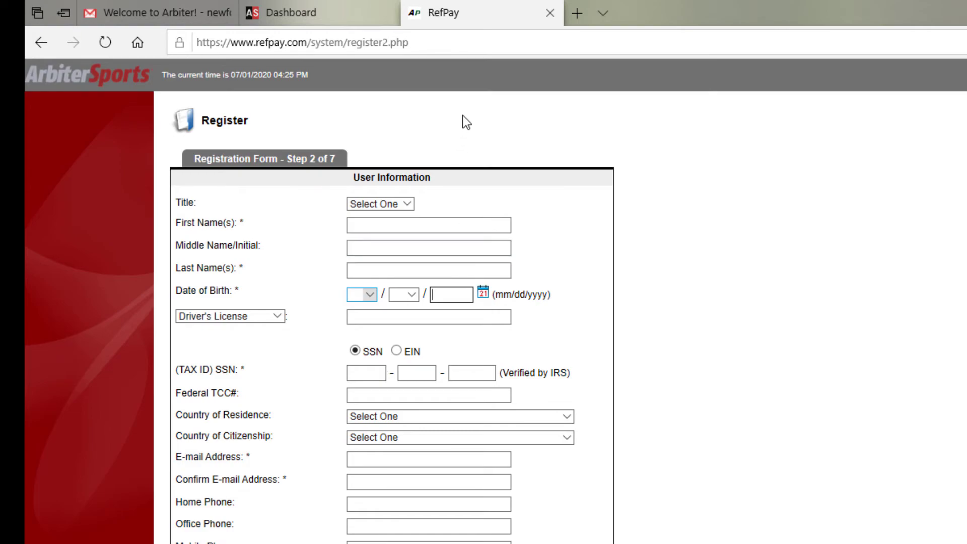
pyautogui.click(324, 12)
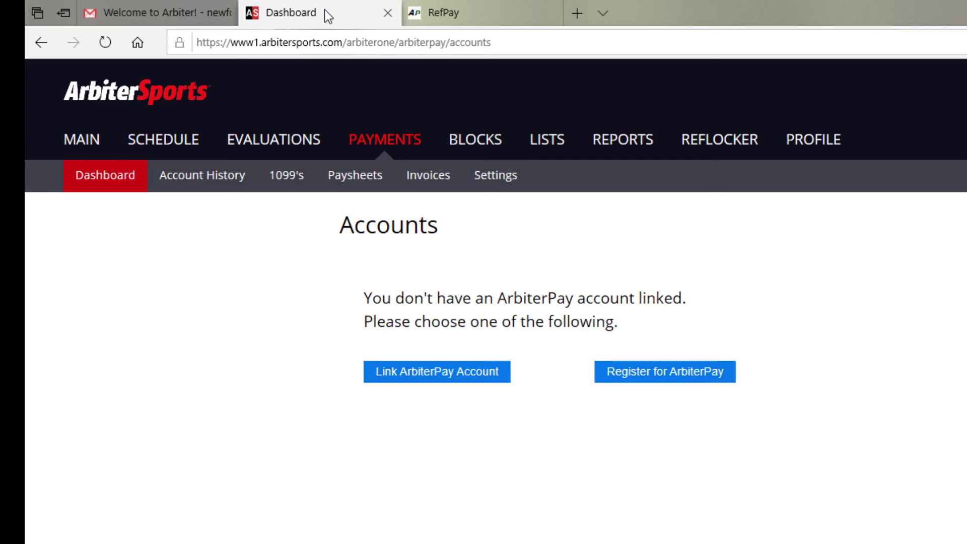
# Close the RefPay registration tab and go to the MAIN page with San Antonio Football Chapter announcements.
pyautogui.click(550, 13)
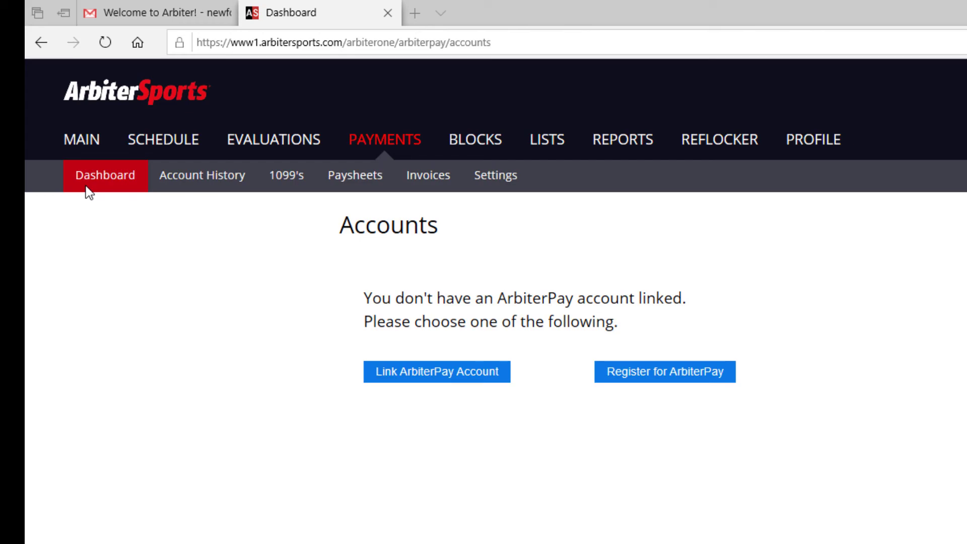
pyautogui.click(86, 144)
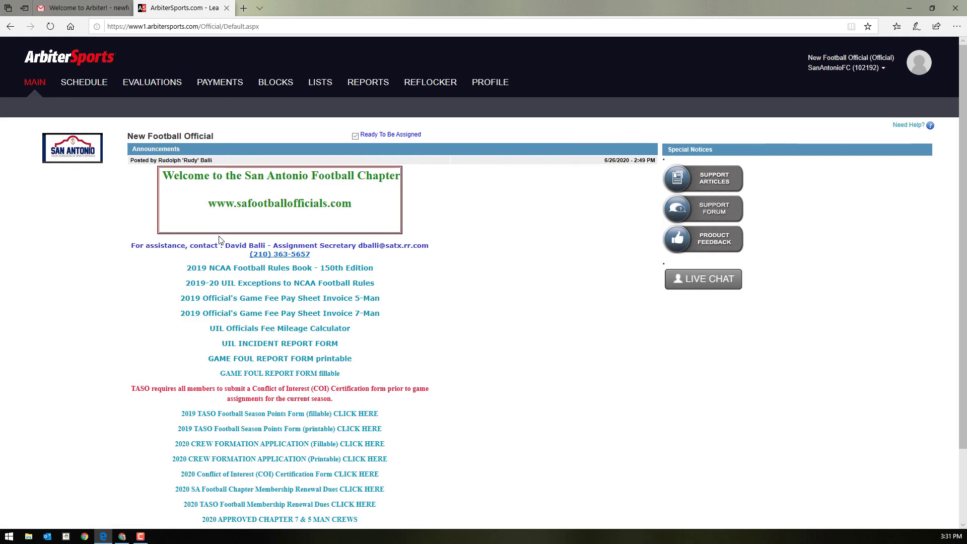
# In Gmail, go back to the inbox and open the June 27, 2020 SA Football Chapter Secretary announcements email.
pyautogui.click(74, 5)
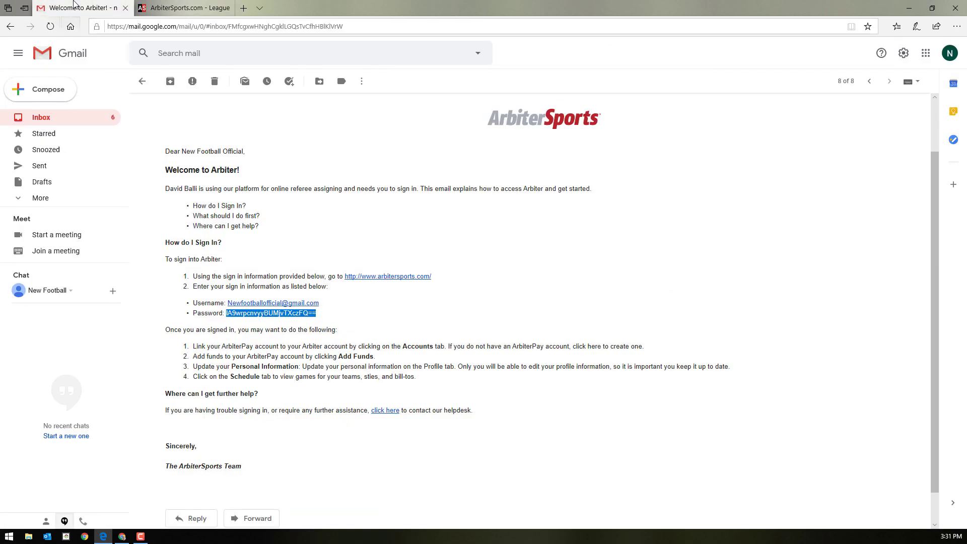
pyautogui.click(143, 81)
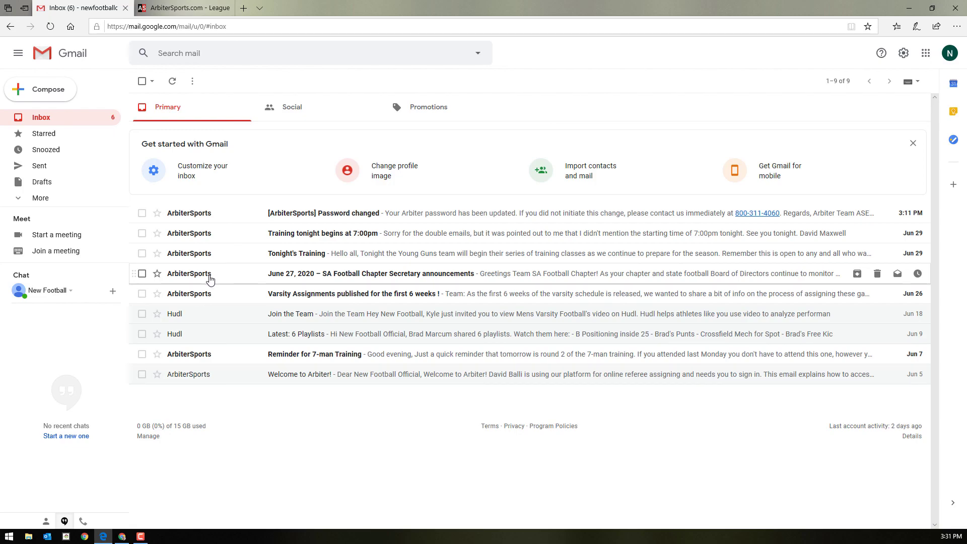
pyautogui.click(210, 278)
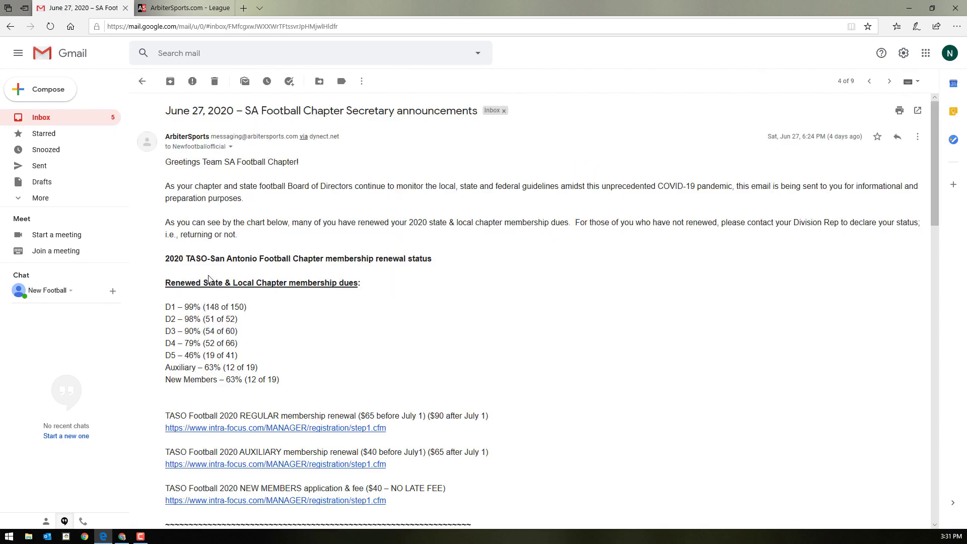